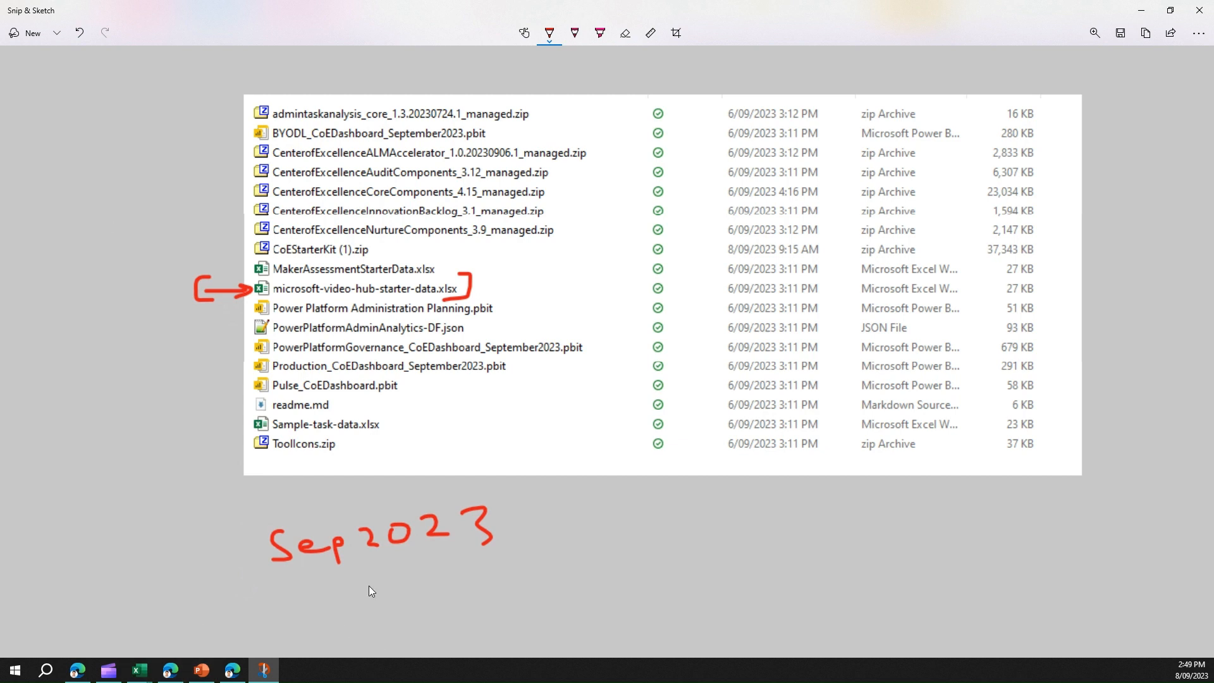
# Step: Bring the microsoft-video-hub-starter-data.xlsx workbook to the front in Excel
pyautogui.moveTo(139, 670)
pyautogui.click(234, 612)
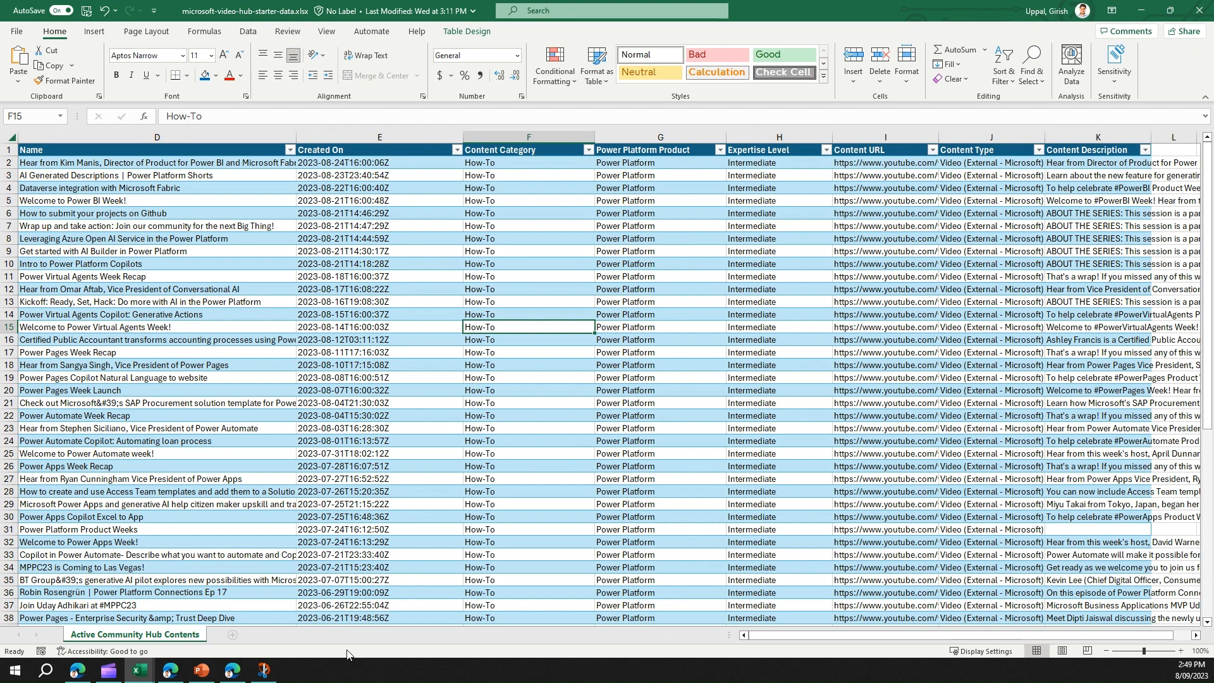
pyautogui.click(90, 174)
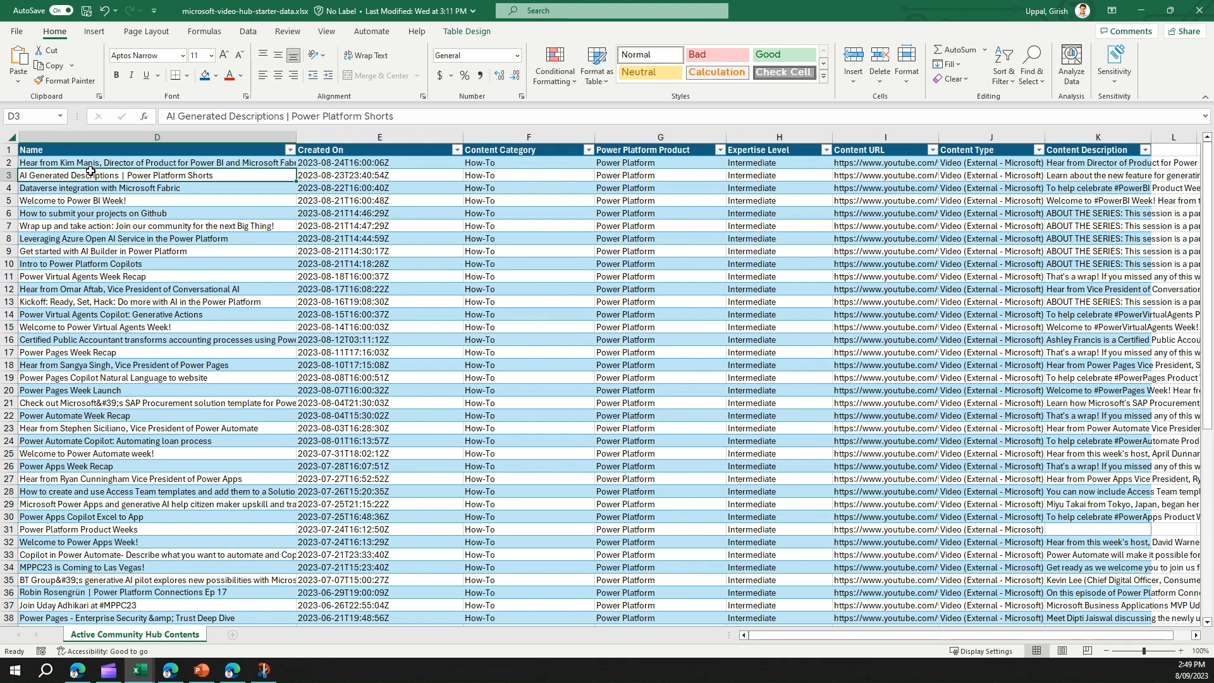
pyautogui.click(81, 150)
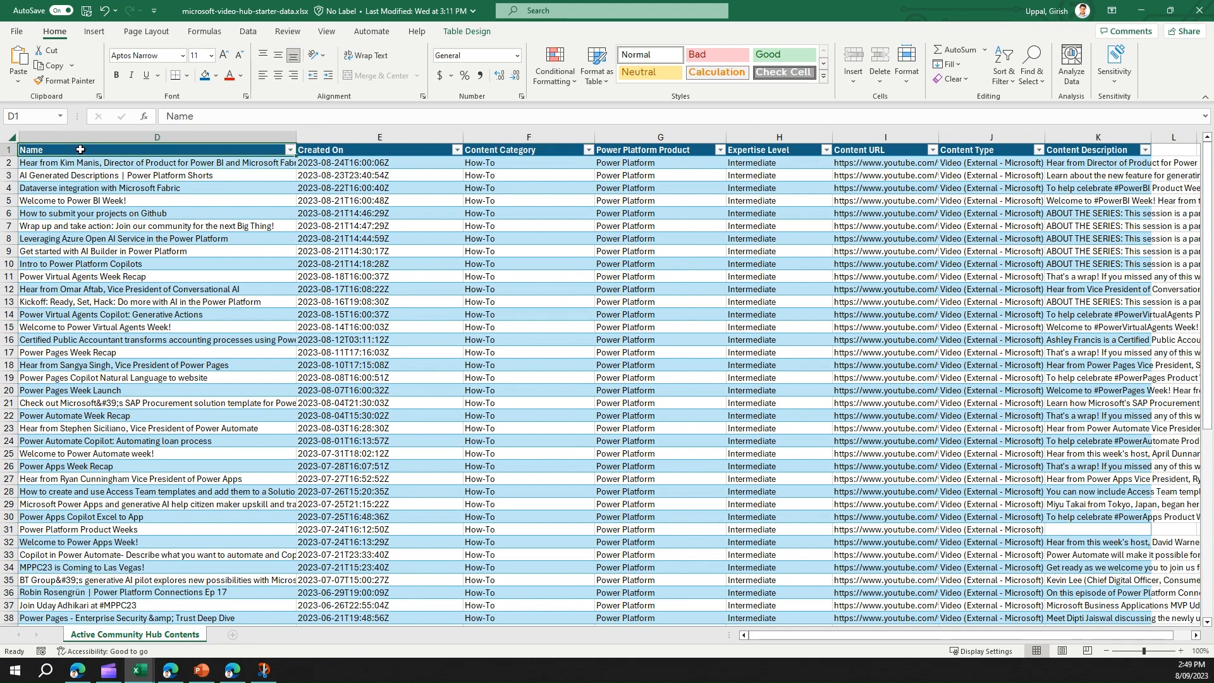
pyautogui.click(316, 150)
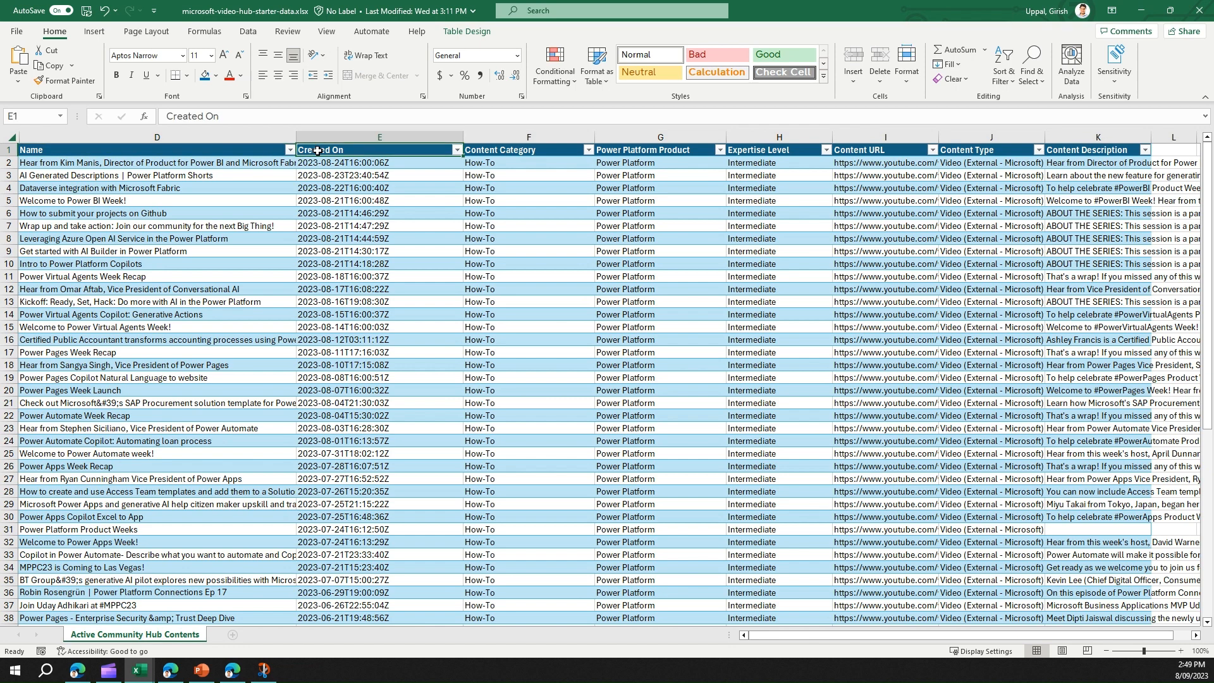
pyautogui.click(492, 153)
pyautogui.click(649, 151)
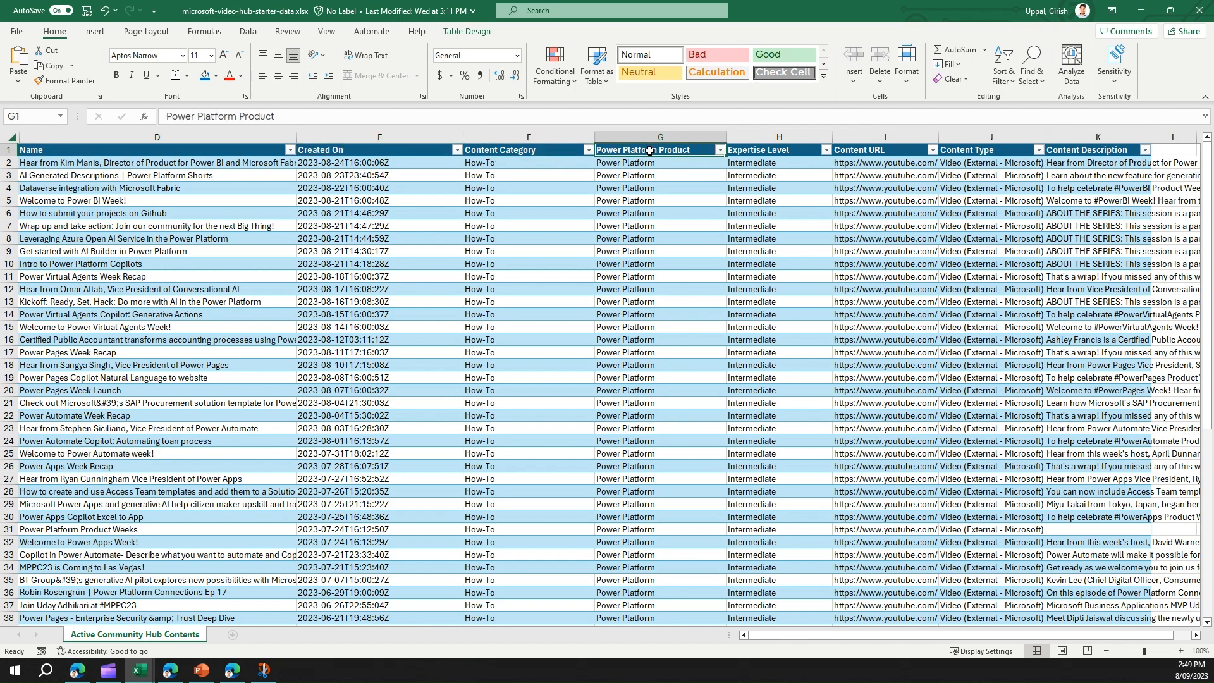
pyautogui.click(762, 152)
pyautogui.click(861, 149)
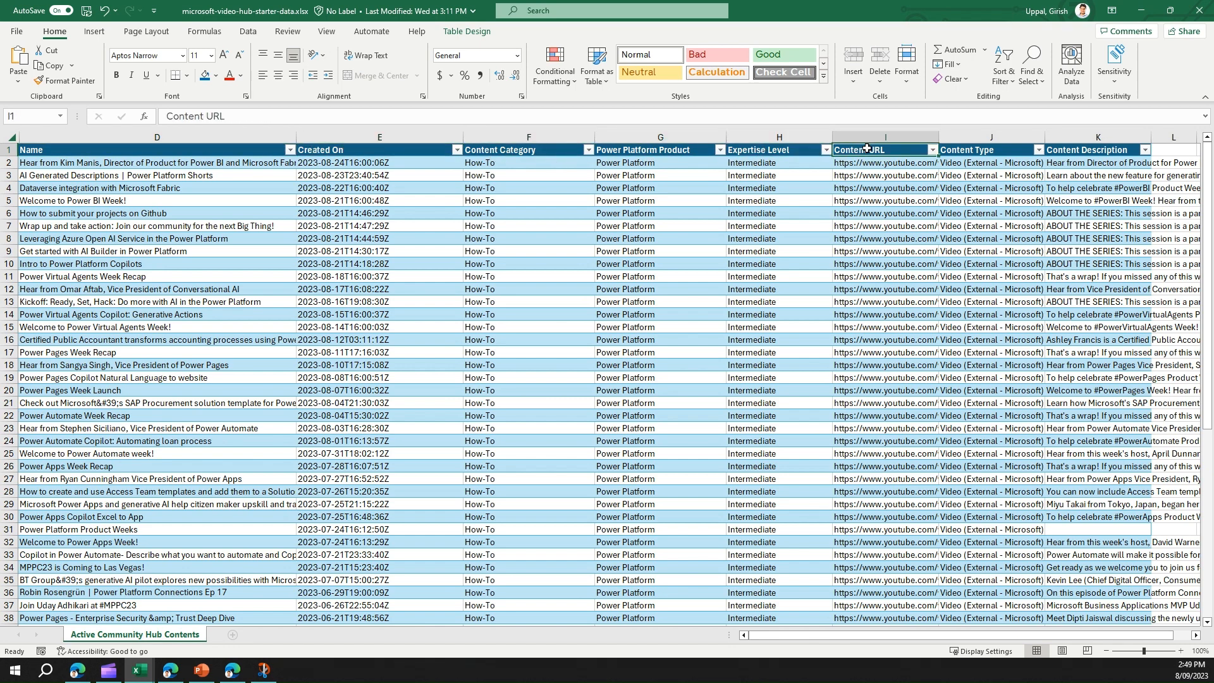
pyautogui.click(981, 153)
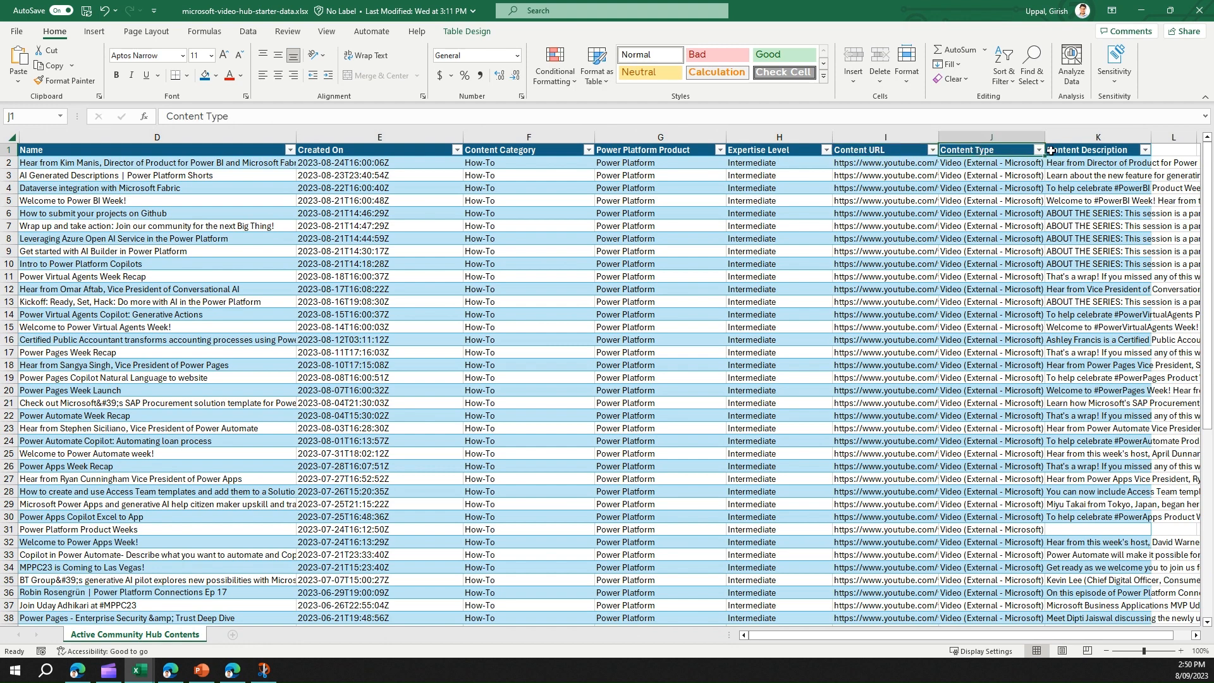
pyautogui.click(1081, 150)
pyautogui.click(278, 213)
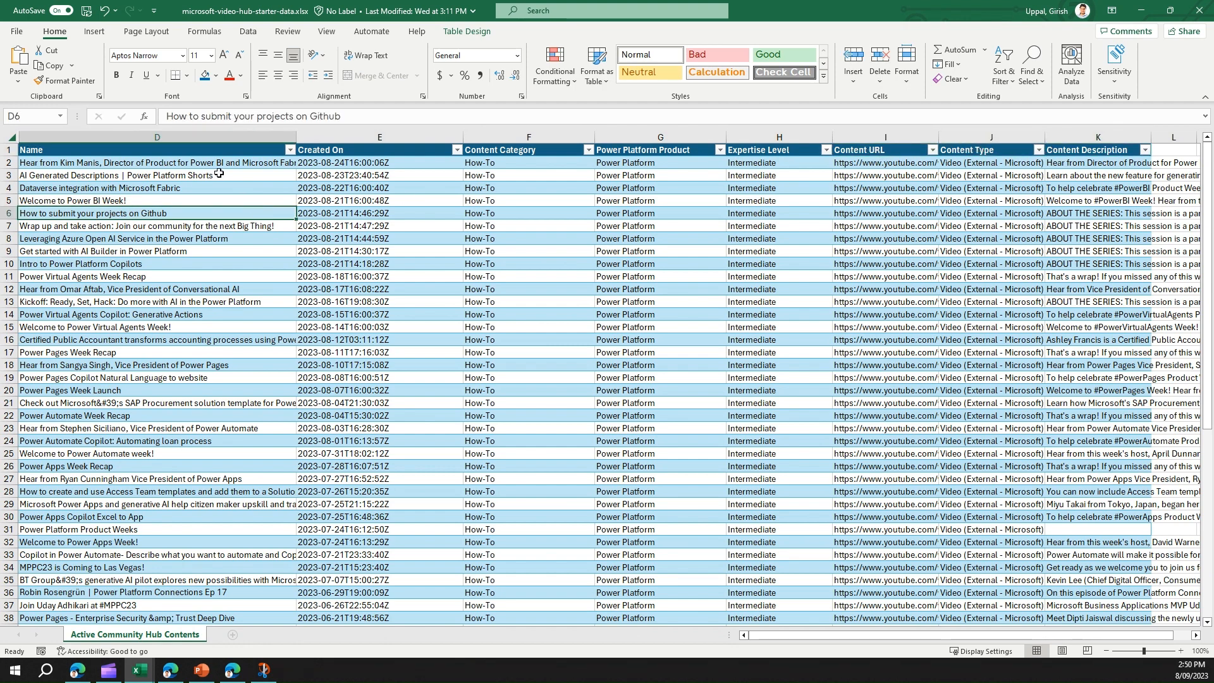
pyautogui.click(170, 164)
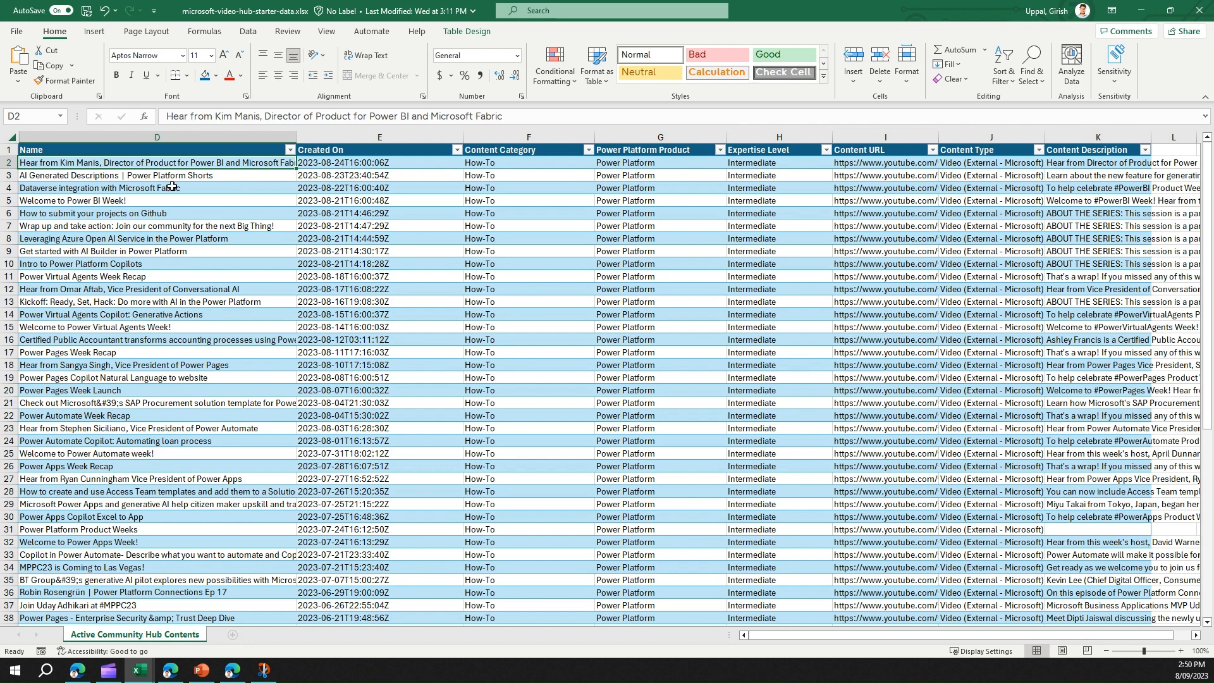
pyautogui.click(164, 189)
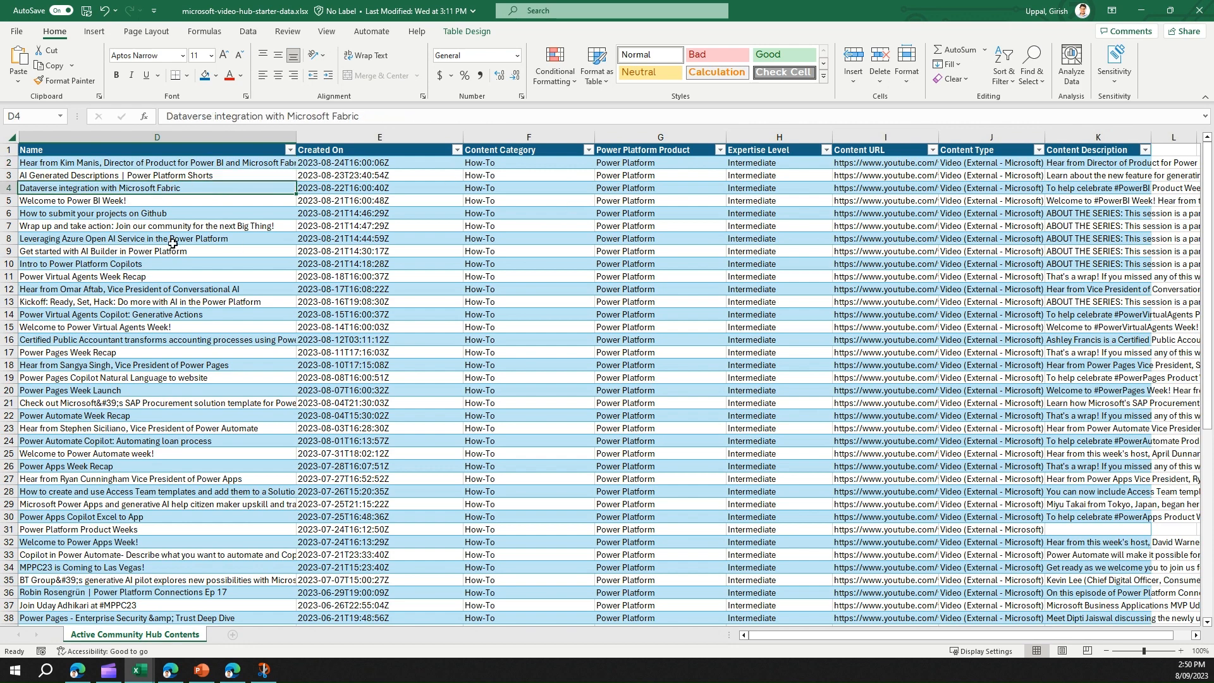
pyautogui.click(120, 201)
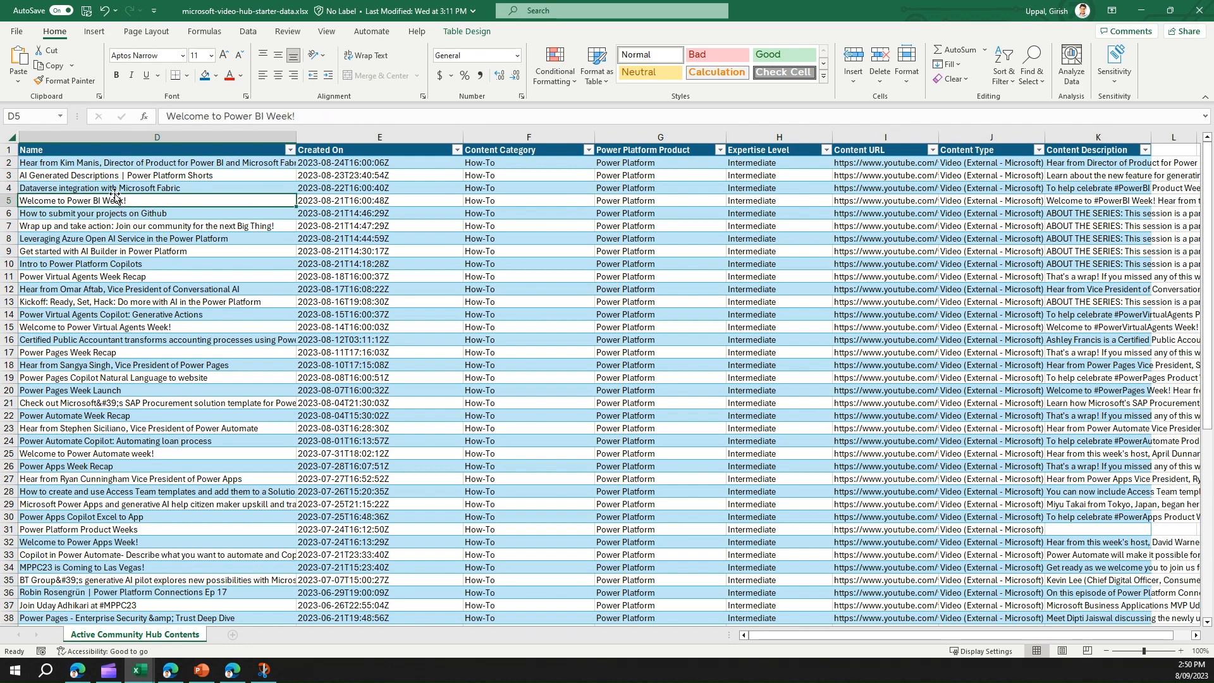
pyautogui.click(117, 327)
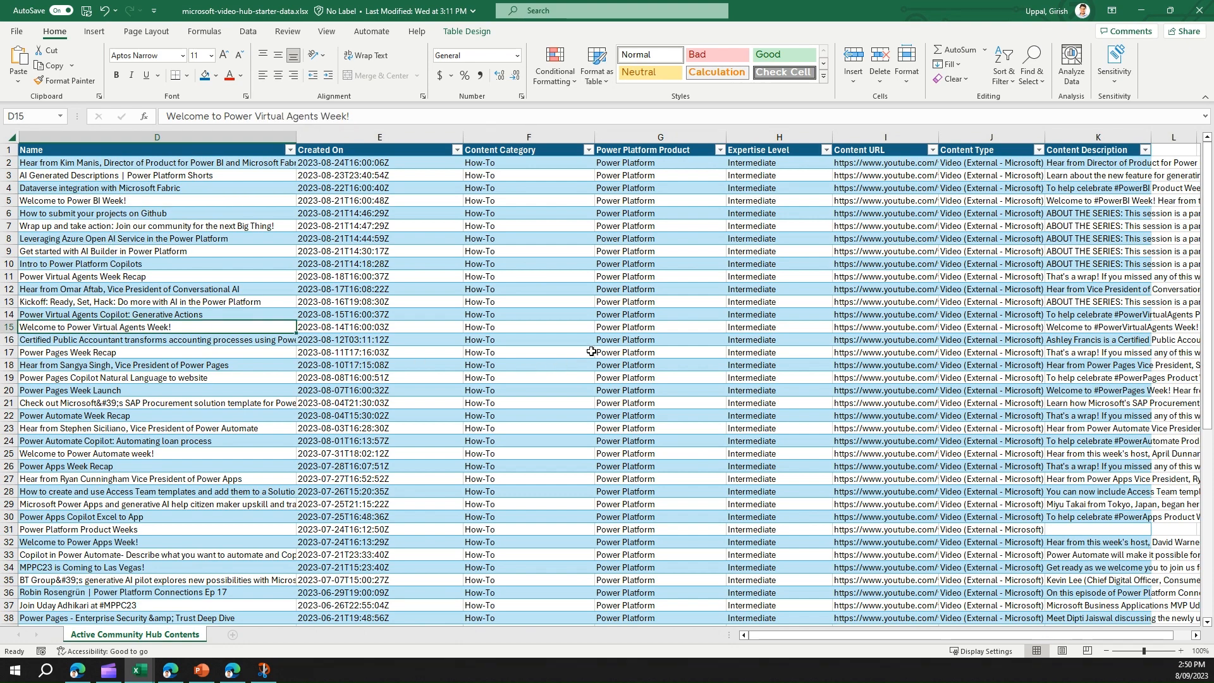
pyautogui.click(499, 199)
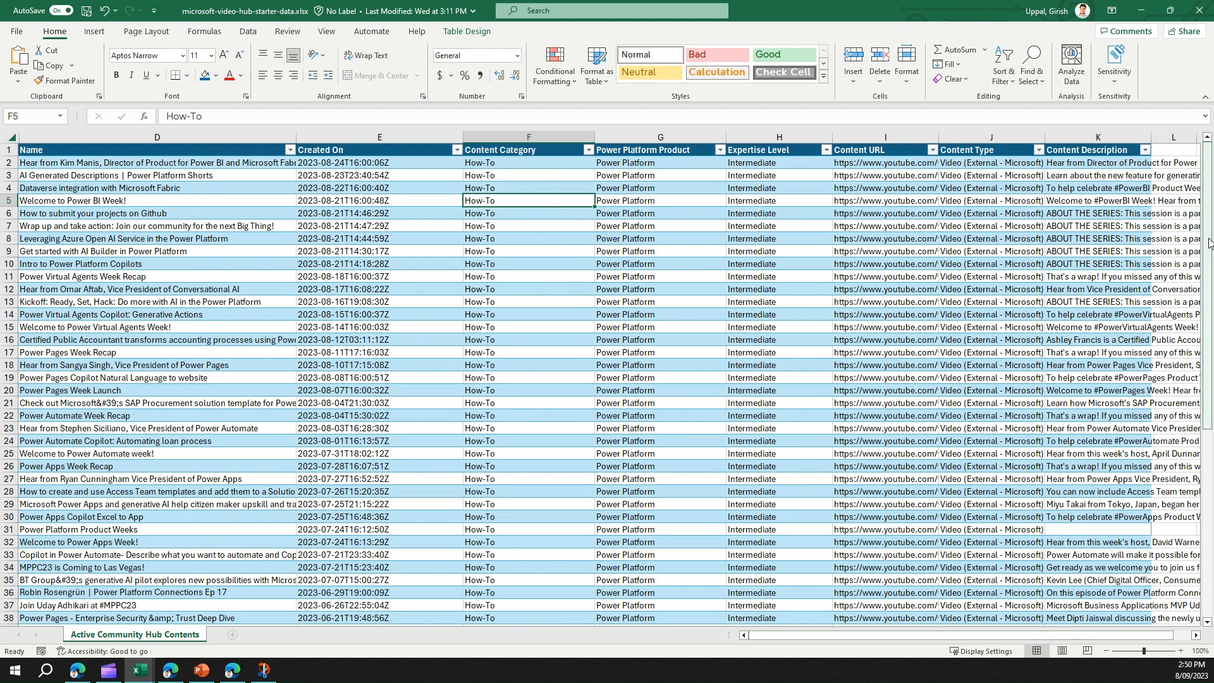
pyautogui.moveTo(1208, 242)
pyautogui.mouseDown()
pyautogui.moveTo(1211, 478)
pyautogui.moveTo(1208, 237)
pyautogui.mouseUp()
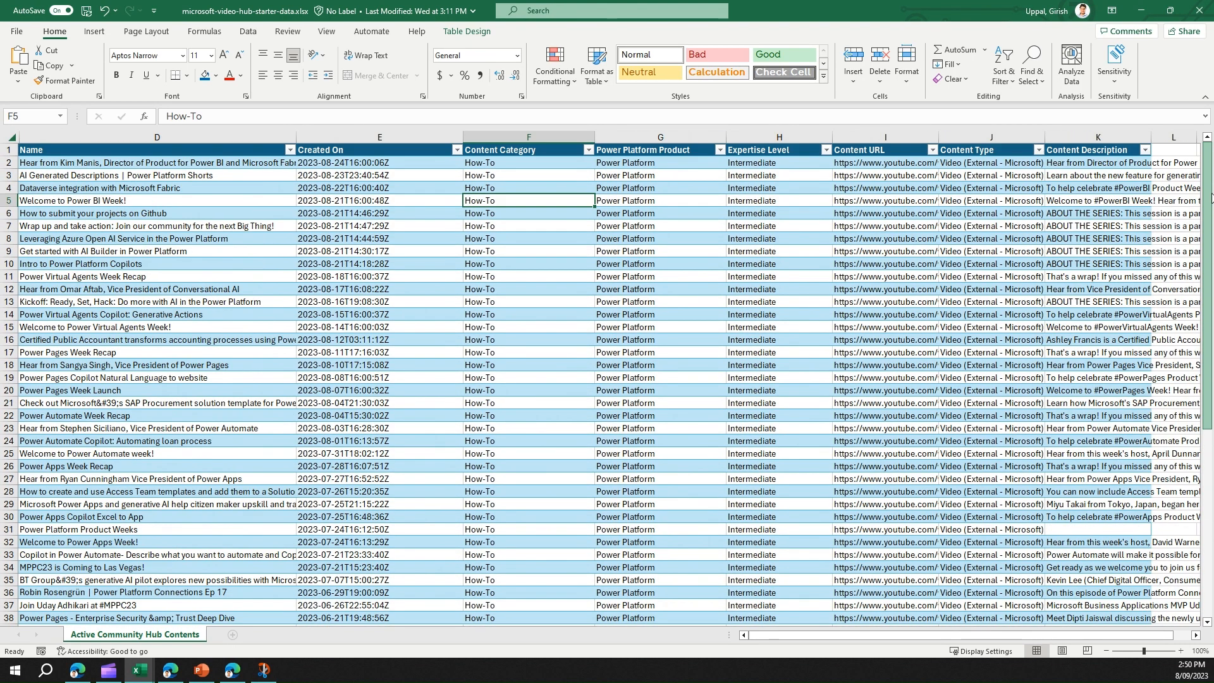
pyautogui.click(583, 189)
pyautogui.click(664, 214)
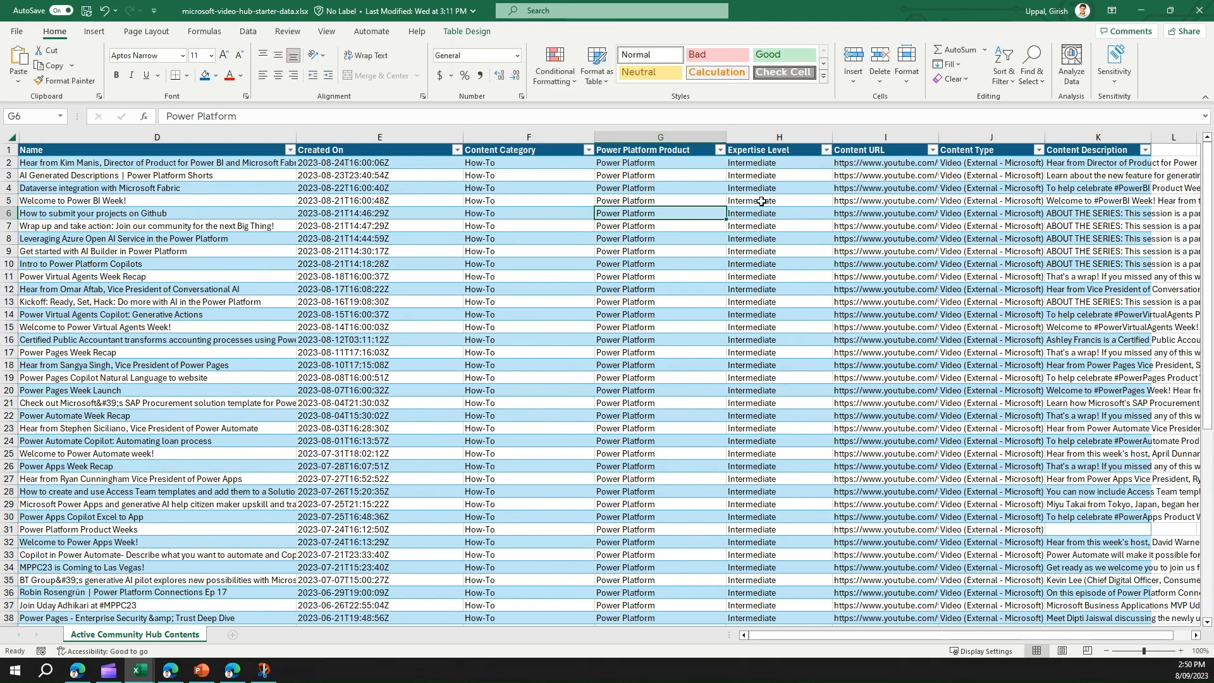
pyautogui.click(762, 188)
pyautogui.scroll(-20, 774, 324)
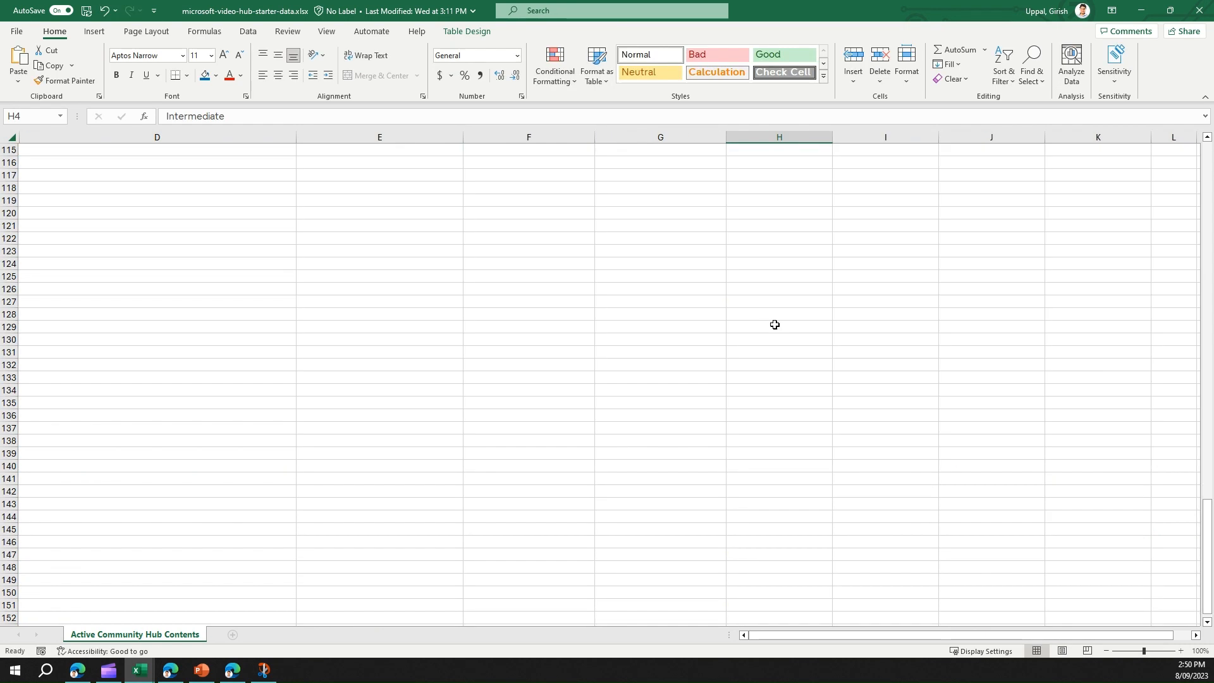
pyautogui.scroll(20, 774, 324)
pyautogui.click(776, 266)
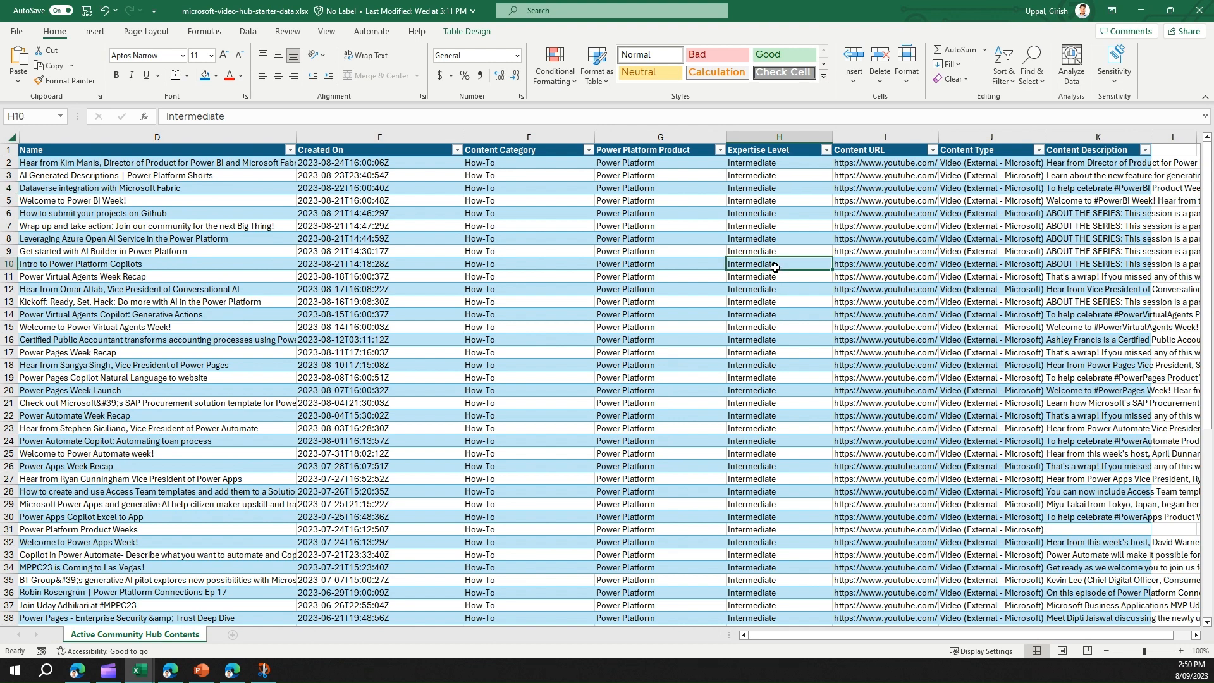
pyautogui.click(635, 201)
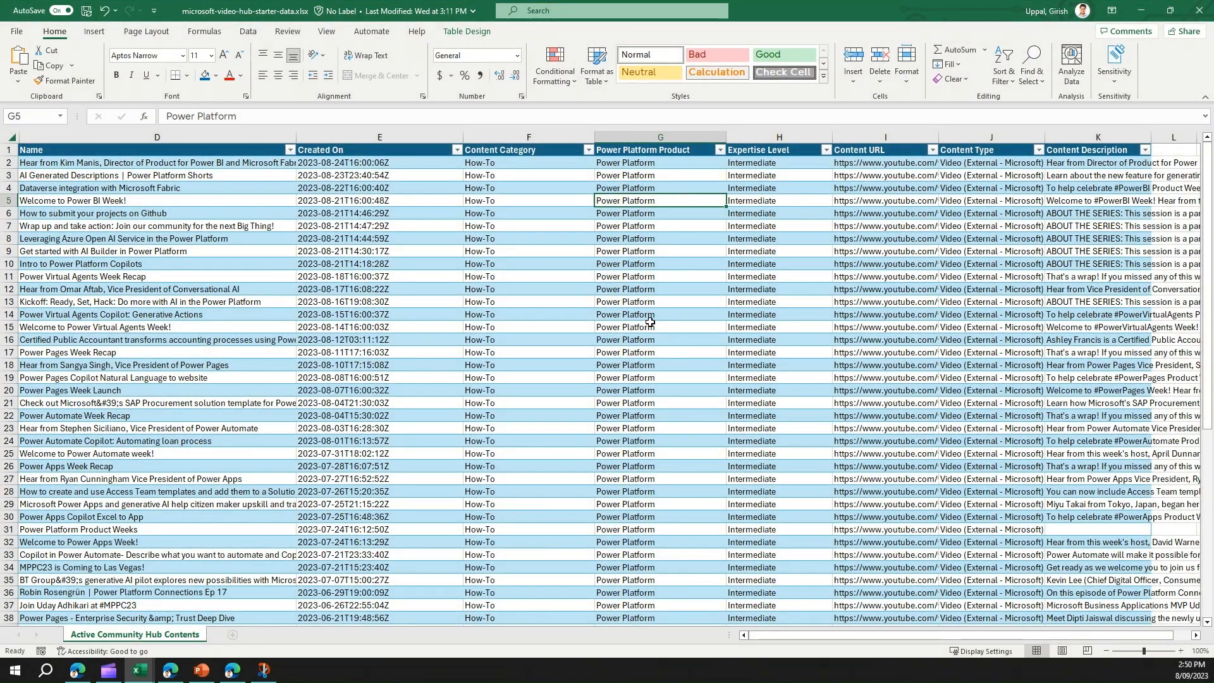
pyautogui.click(649, 325)
pyautogui.scroll(-13, 639, 351)
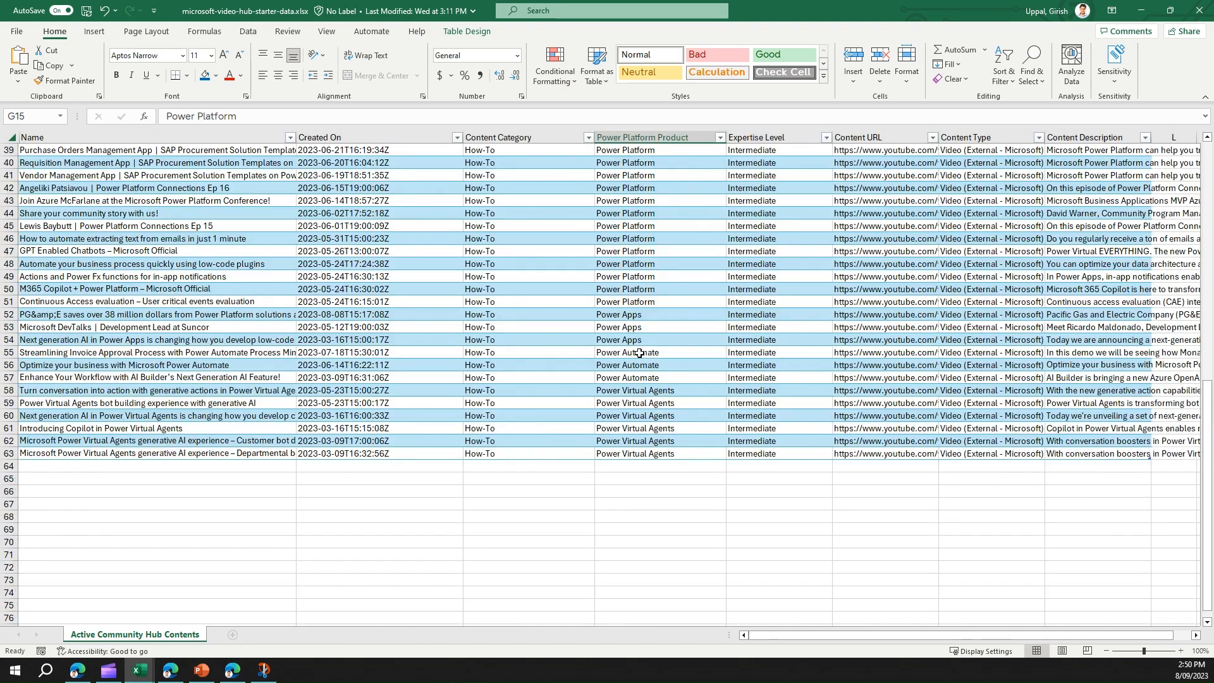
pyautogui.click(634, 276)
pyautogui.click(635, 313)
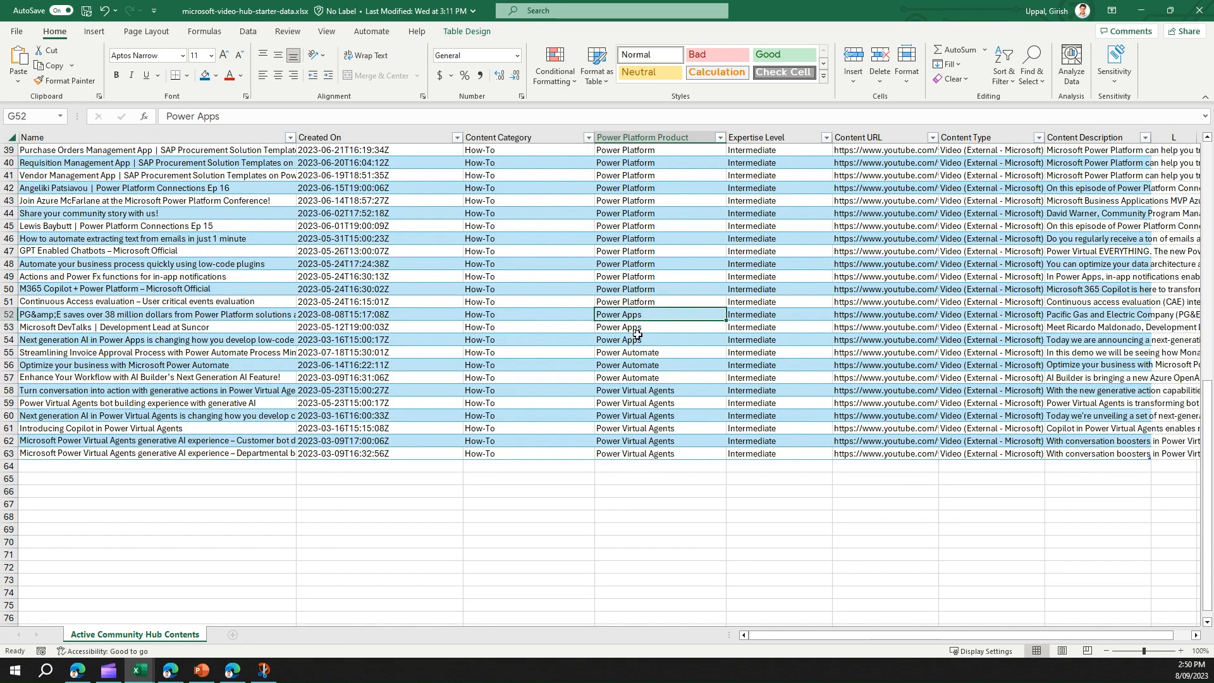
pyautogui.click(639, 356)
pyautogui.click(639, 405)
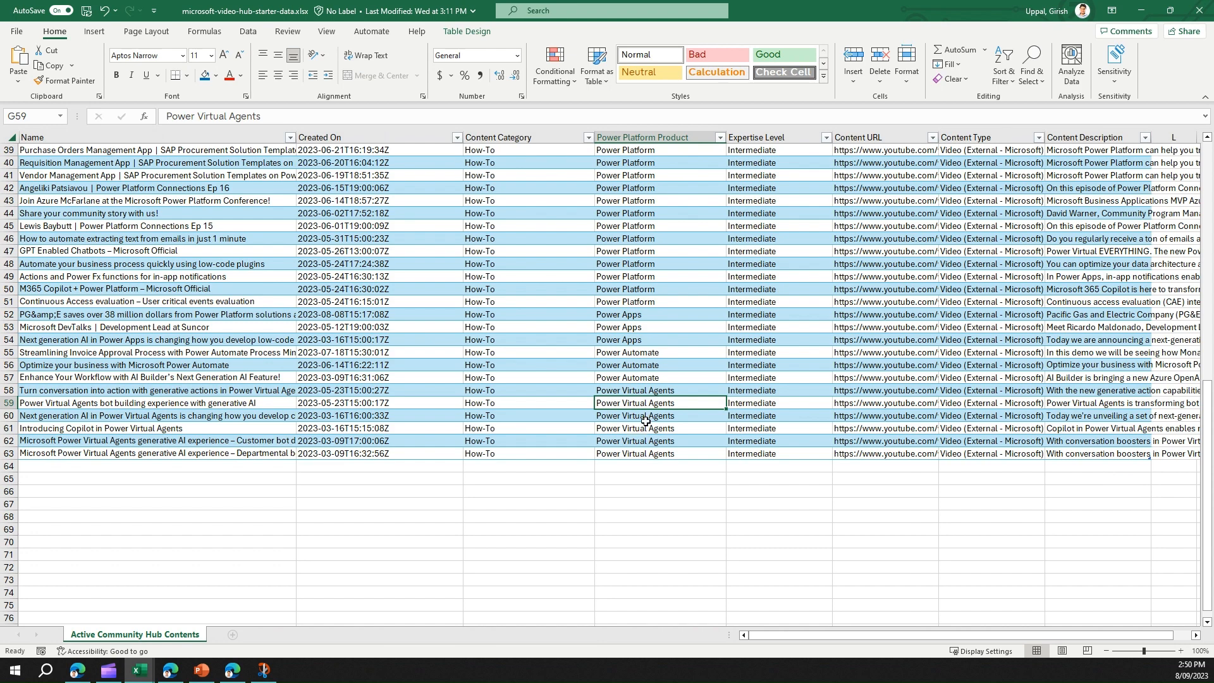
pyautogui.scroll(13, 645, 421)
pyautogui.click(863, 229)
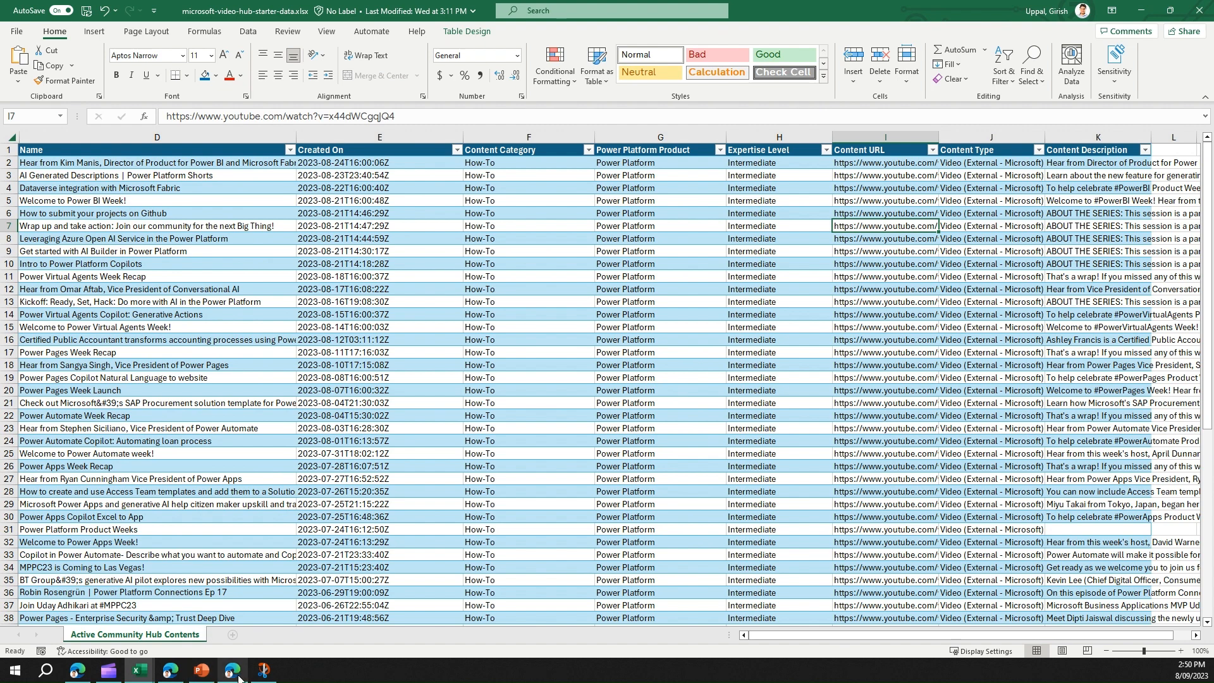
pyautogui.moveTo(238, 677)
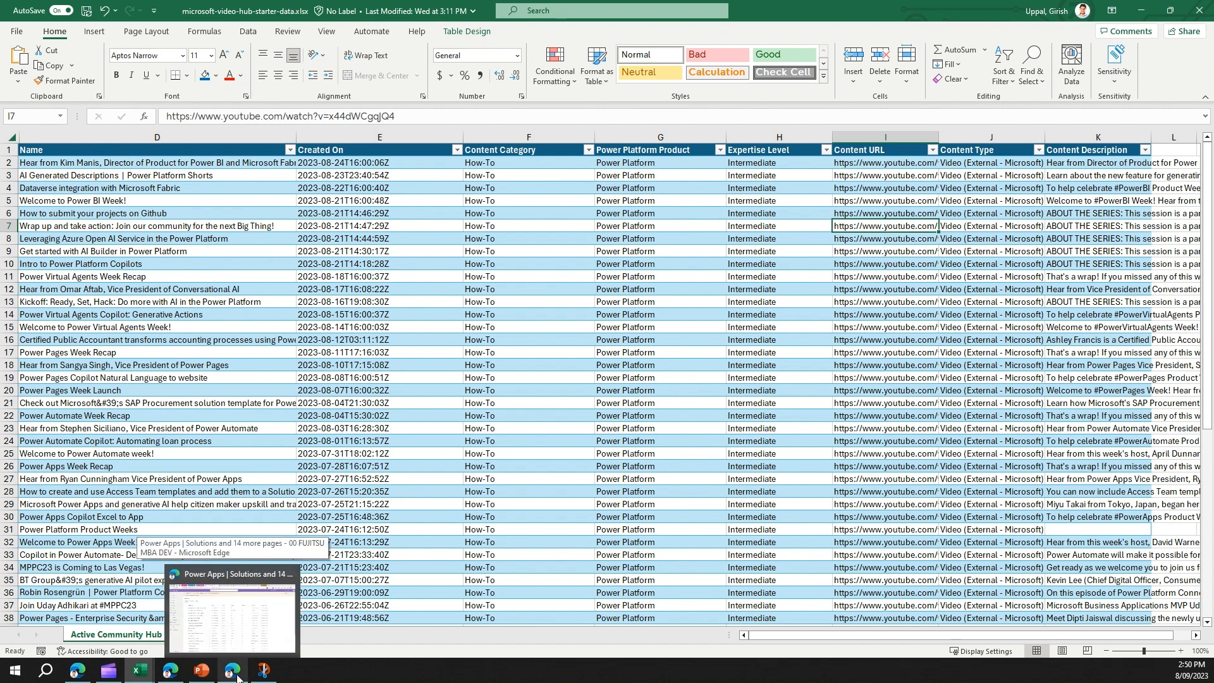
# Step: List the apps in the Center of Excellence - Nurture Components solution
pyautogui.click(231, 606)
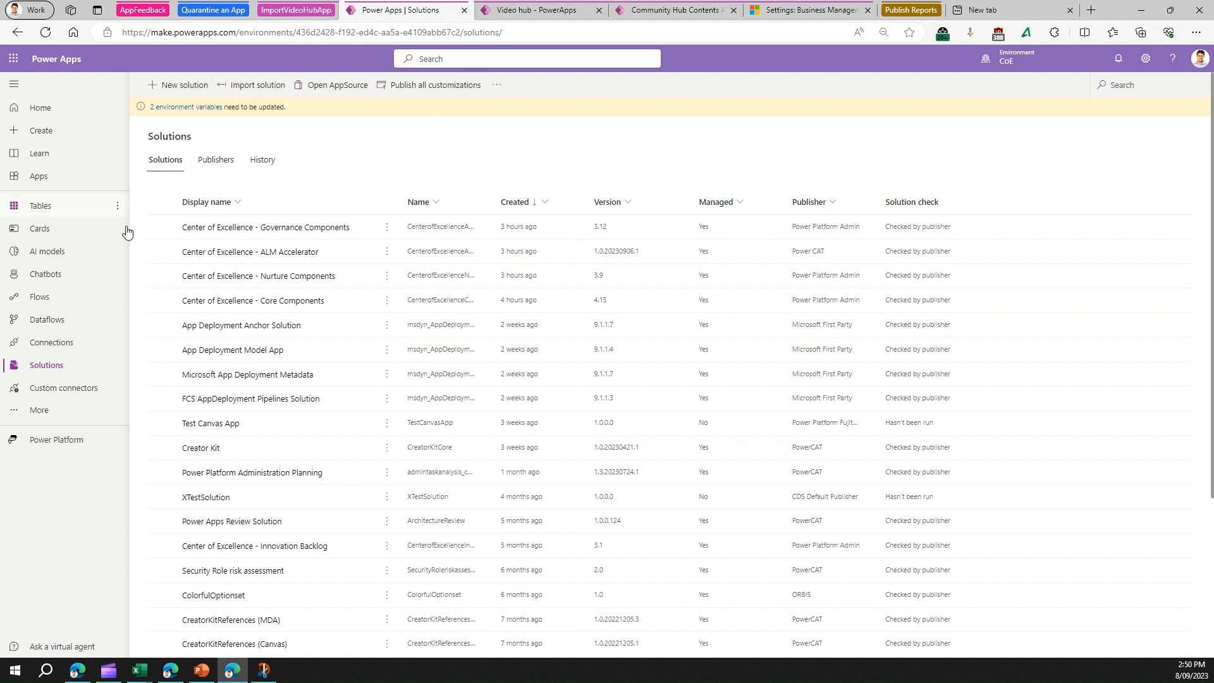
pyautogui.click(286, 278)
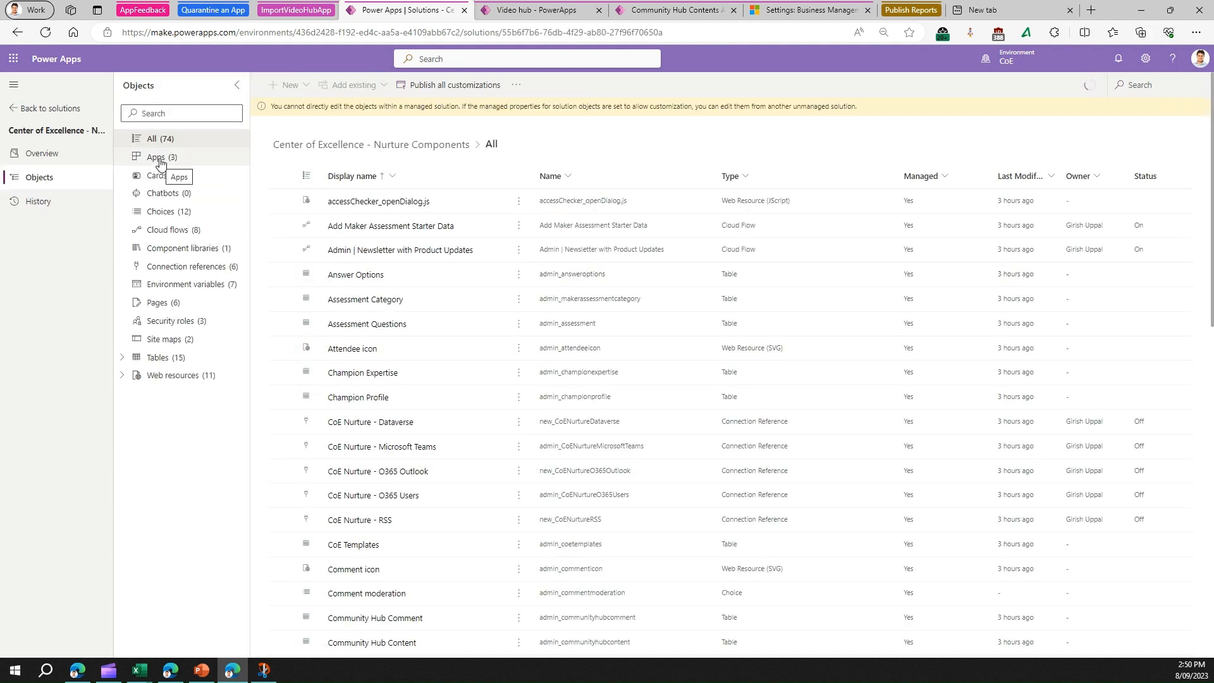
pyautogui.click(160, 158)
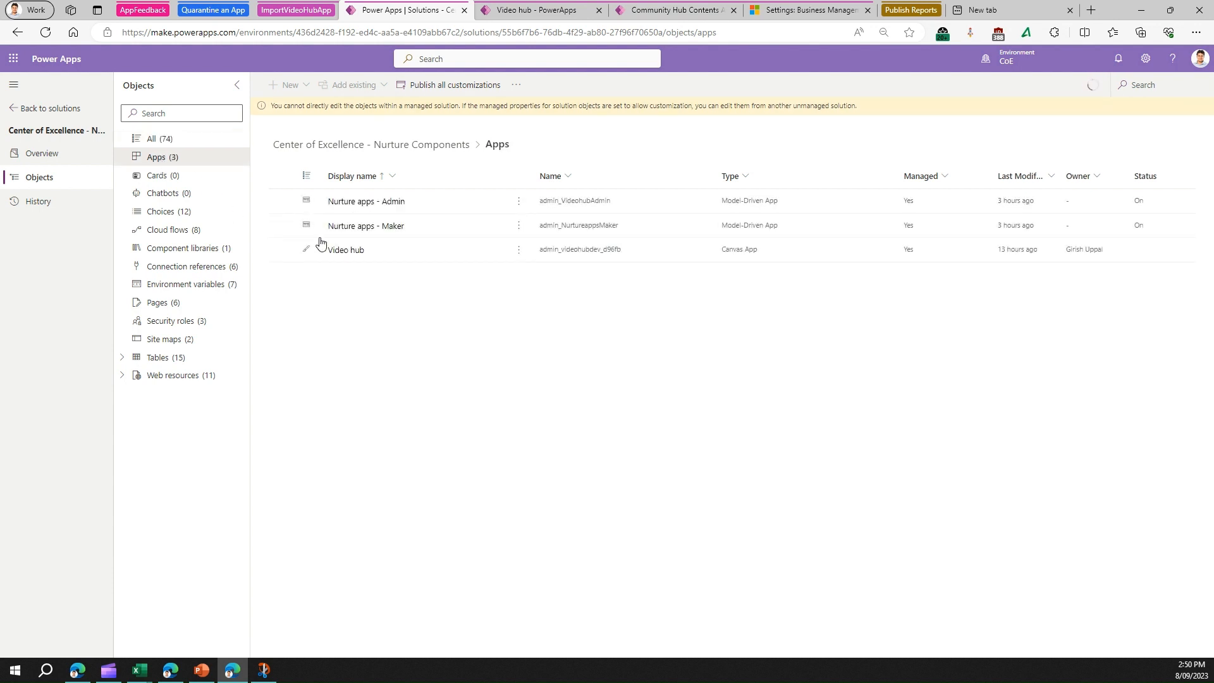
# Step: Inspect the Video hub app's commands, then switch to the running Video hub app
pyautogui.click(517, 251)
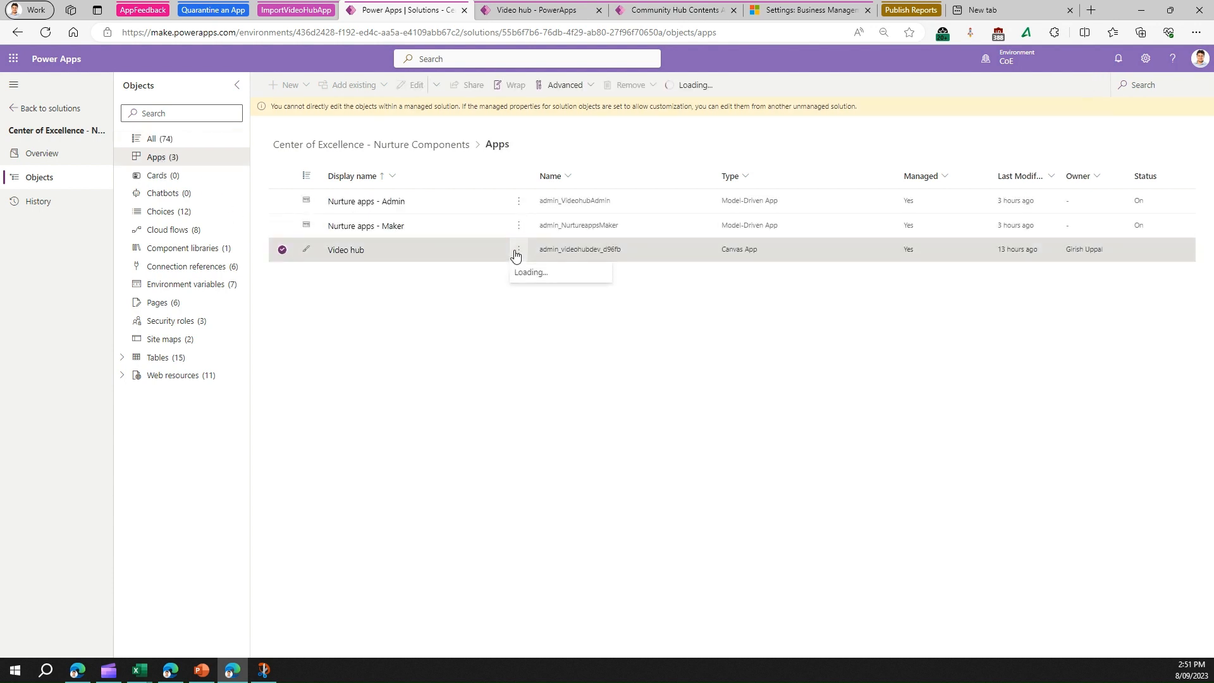
pyautogui.click(411, 301)
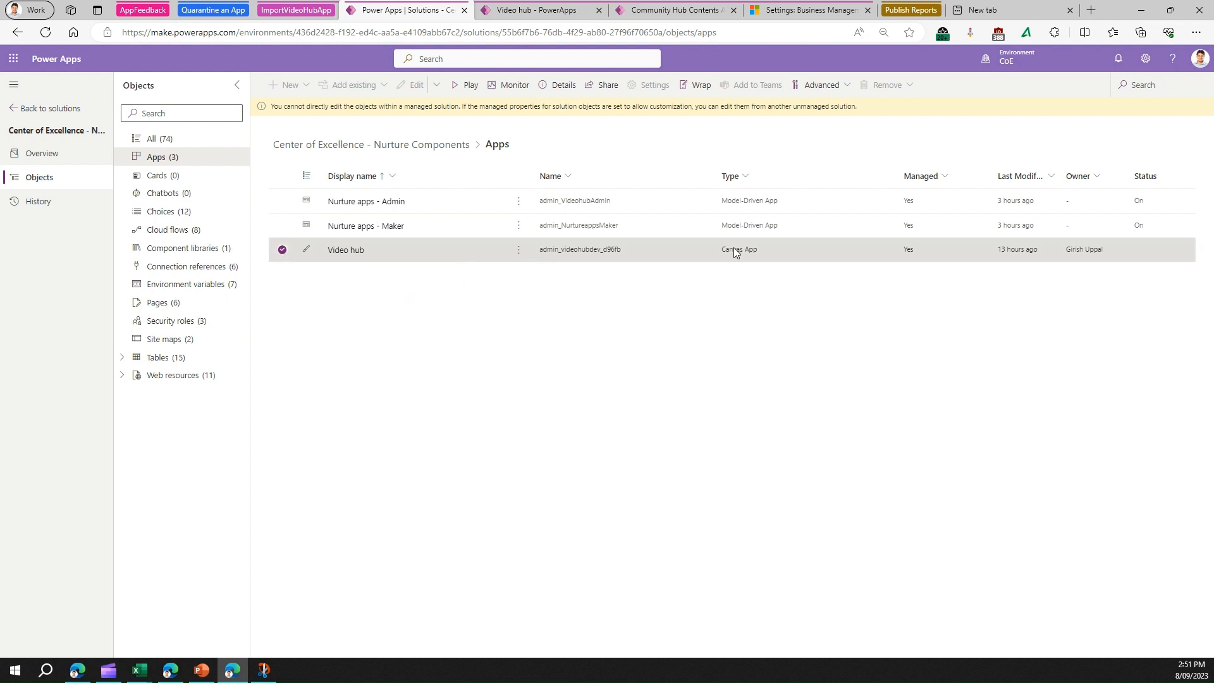
pyautogui.click(517, 11)
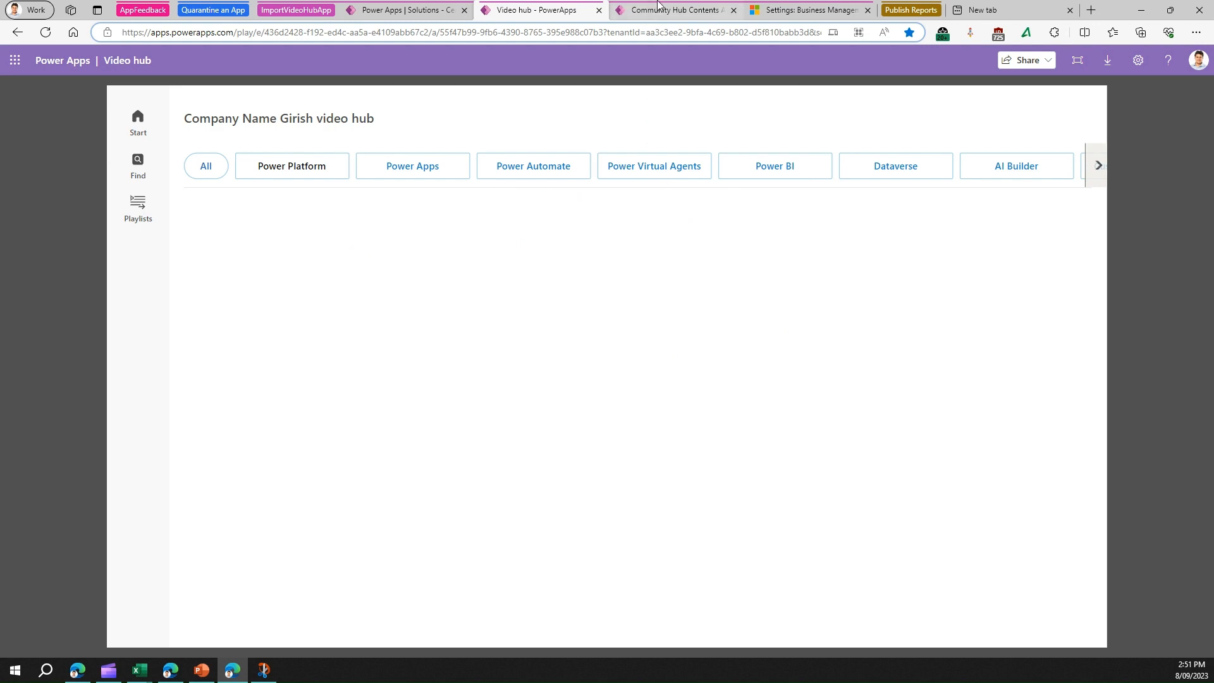
# Step: Compare the Community Hub Contents list with the Nurture apps - Admin app in the solution
pyautogui.moveTo(646, 13)
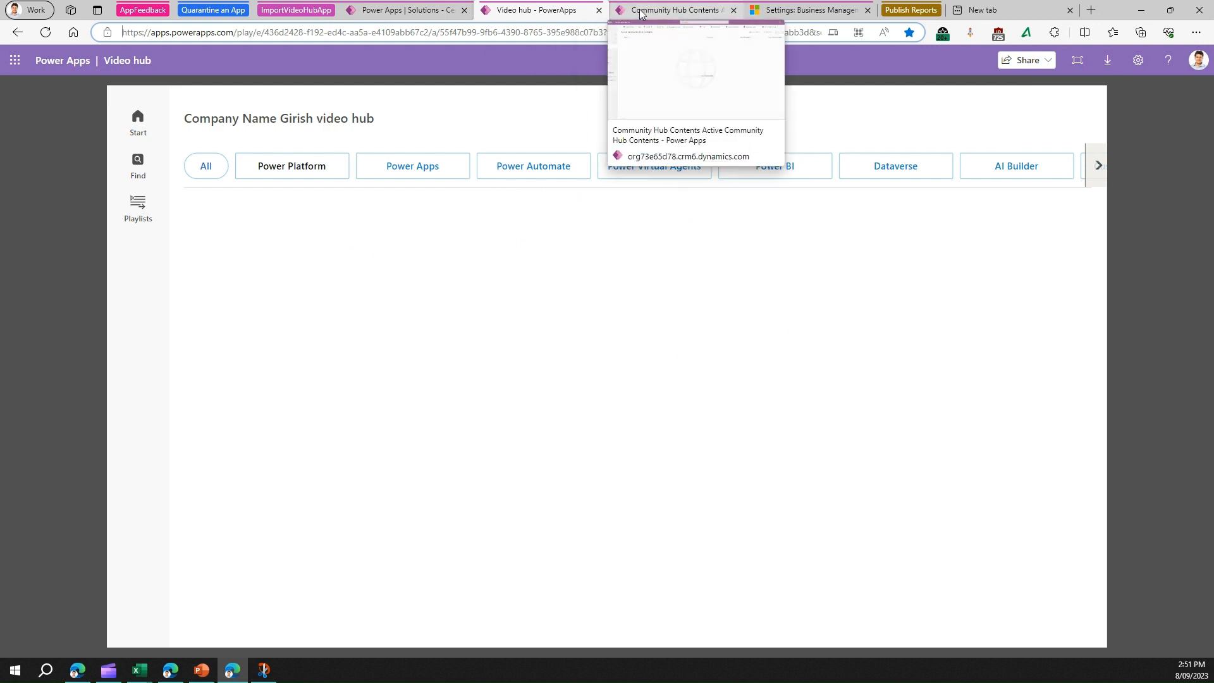
pyautogui.click(640, 12)
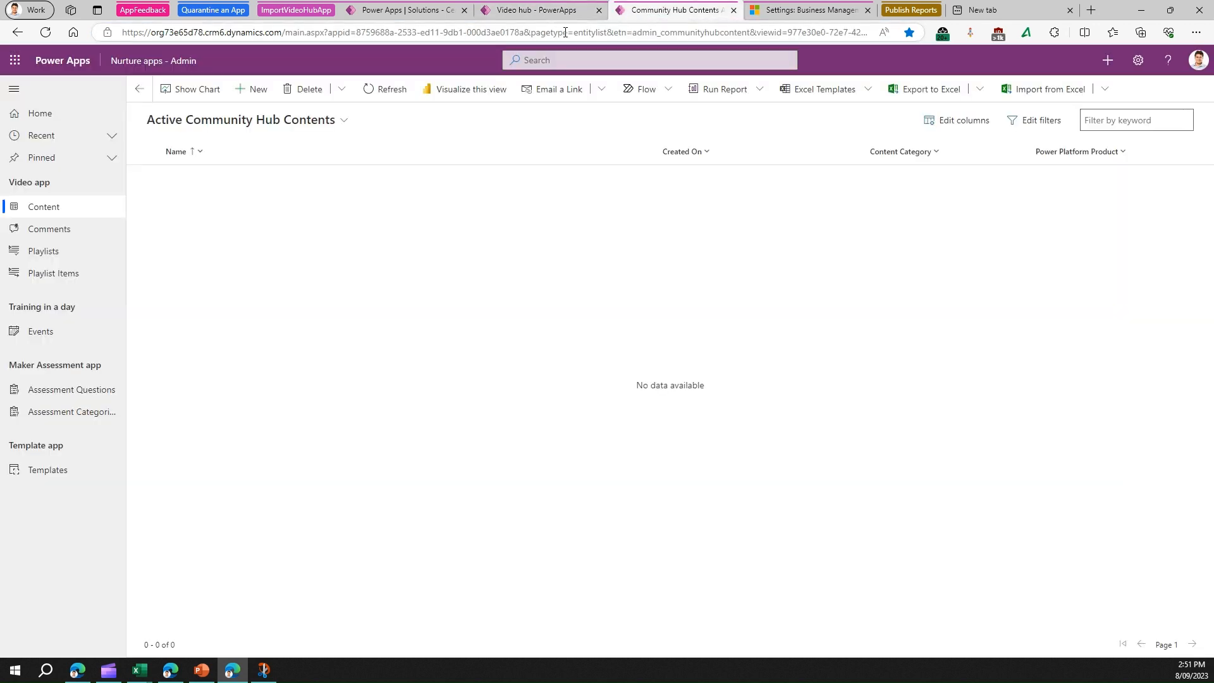
pyautogui.click(392, 11)
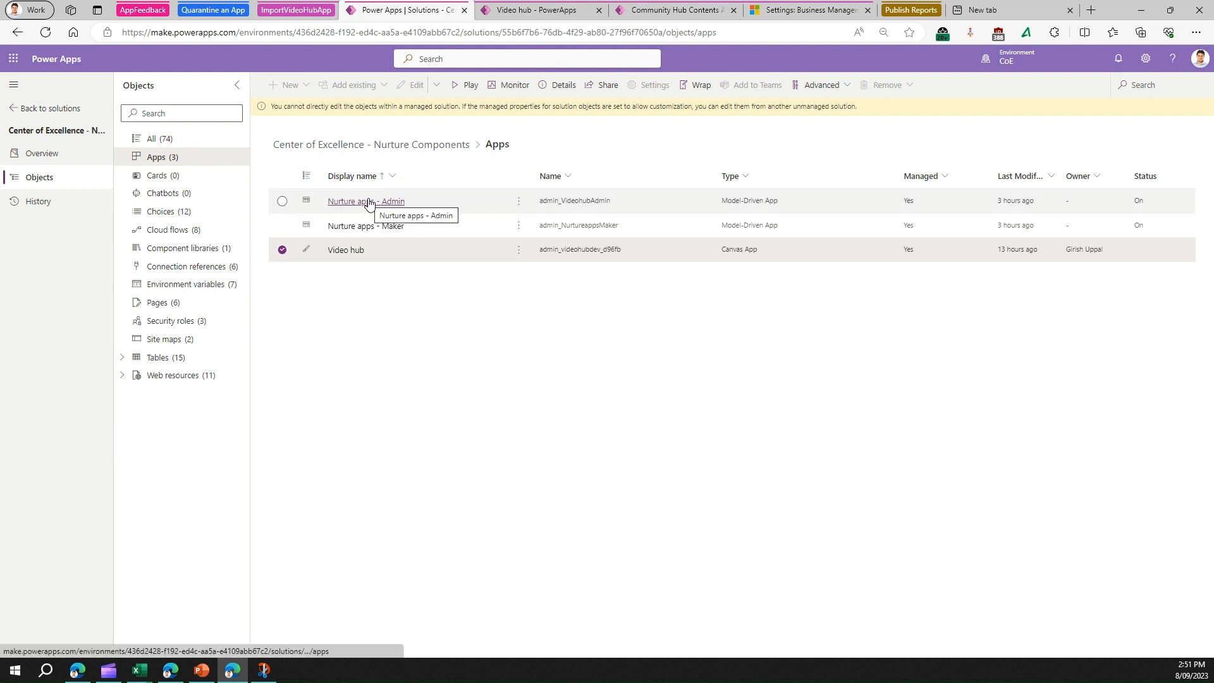
pyautogui.click(519, 202)
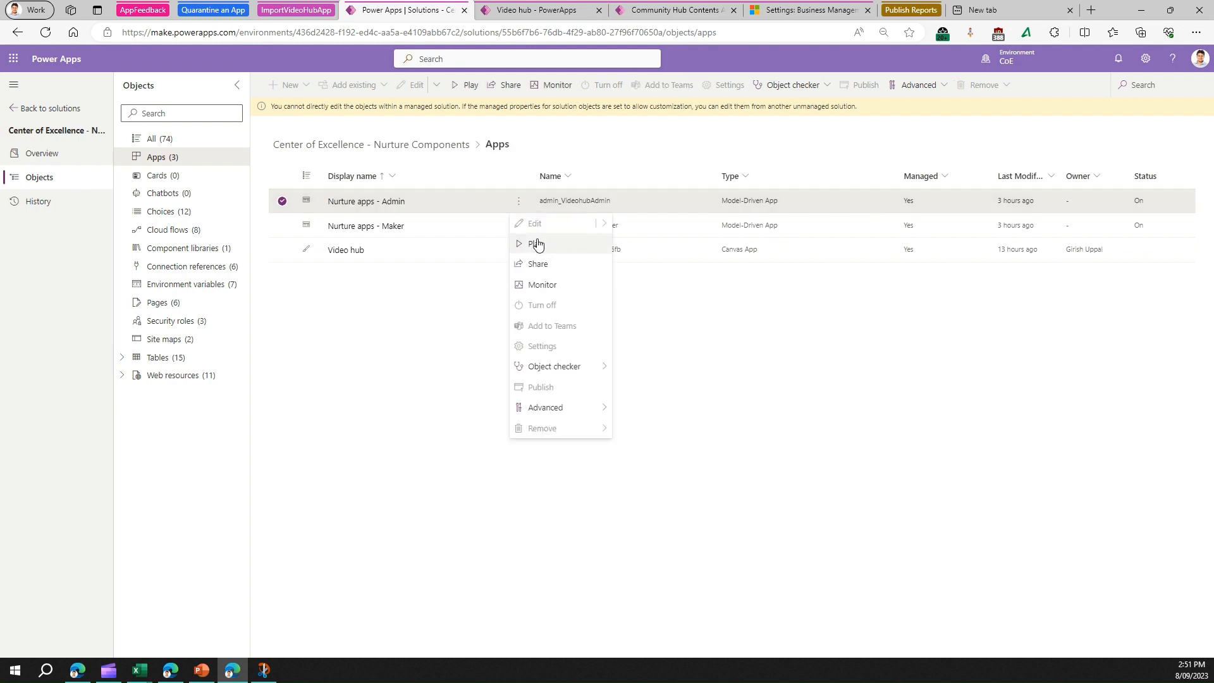
# Step: Recheck the Video hub app, then start a new Community Hub Content record
pyautogui.click(650, 11)
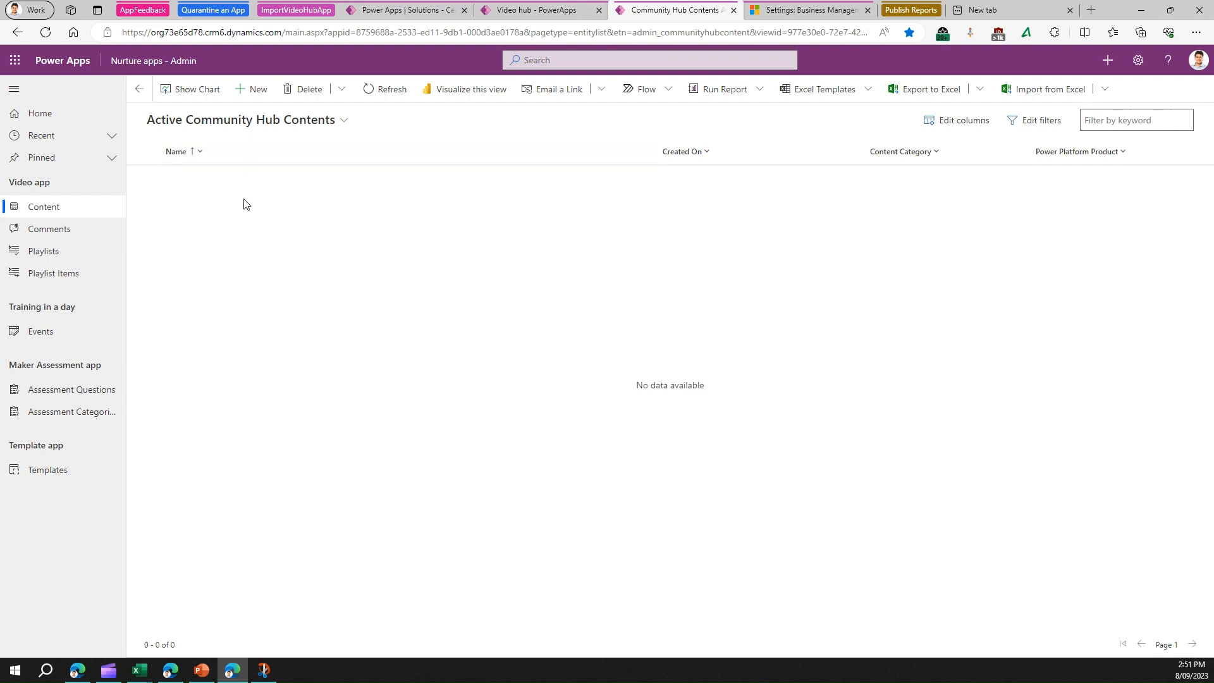
pyautogui.click(552, 12)
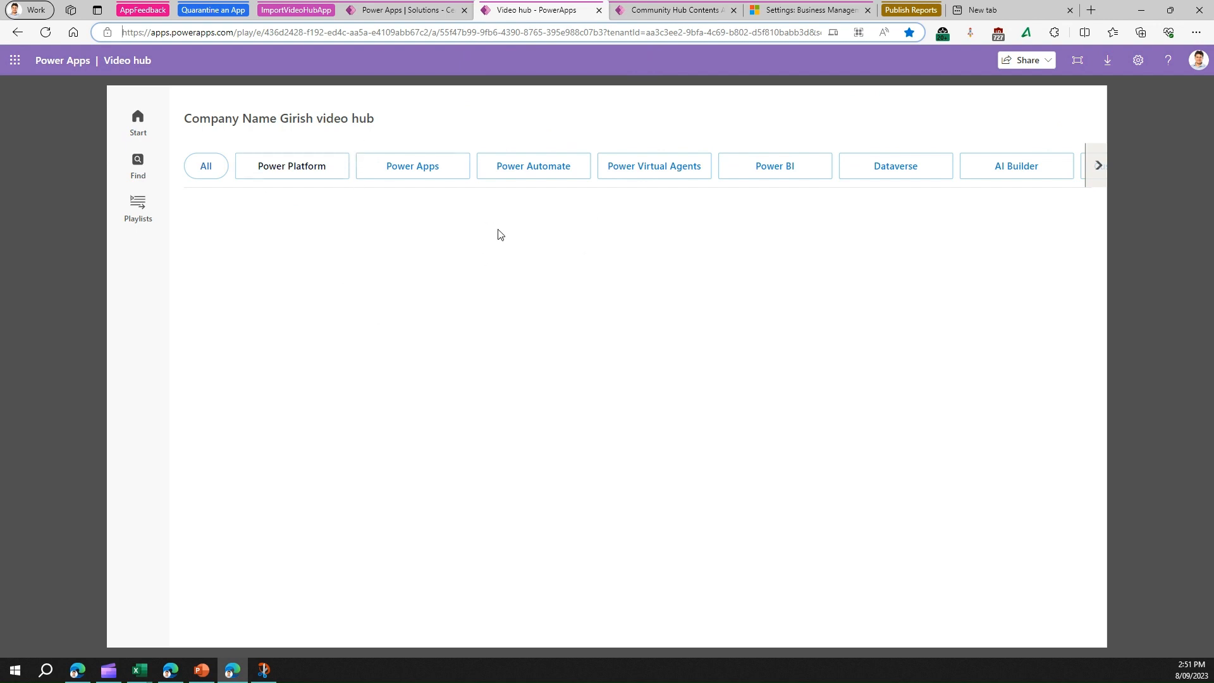
pyautogui.click(651, 10)
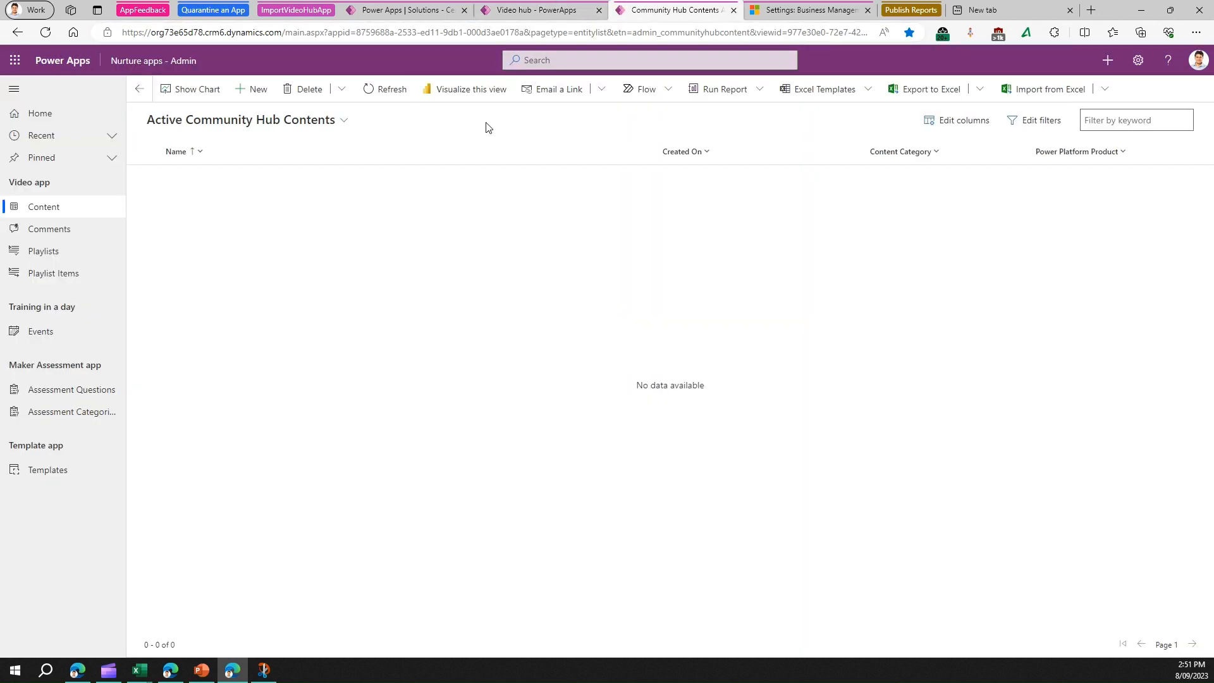
pyautogui.click(254, 90)
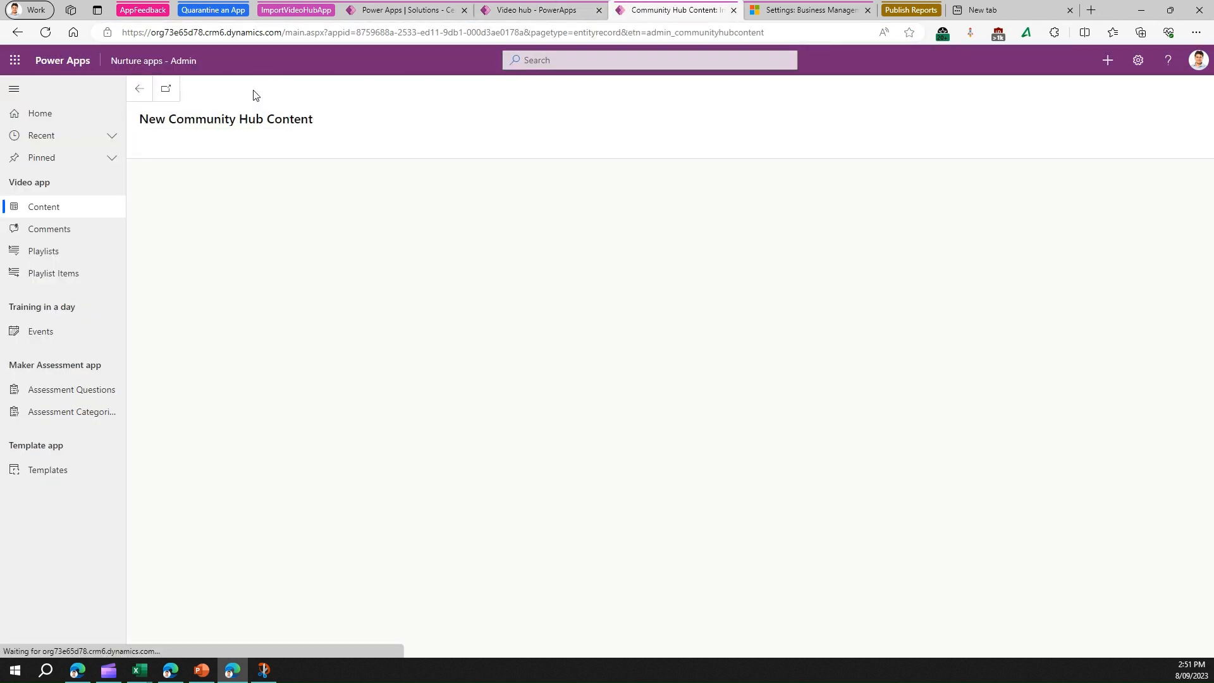
# Step: Step through the Name, Content Description and Content URL fields and view Content Type options
pyautogui.click(288, 194)
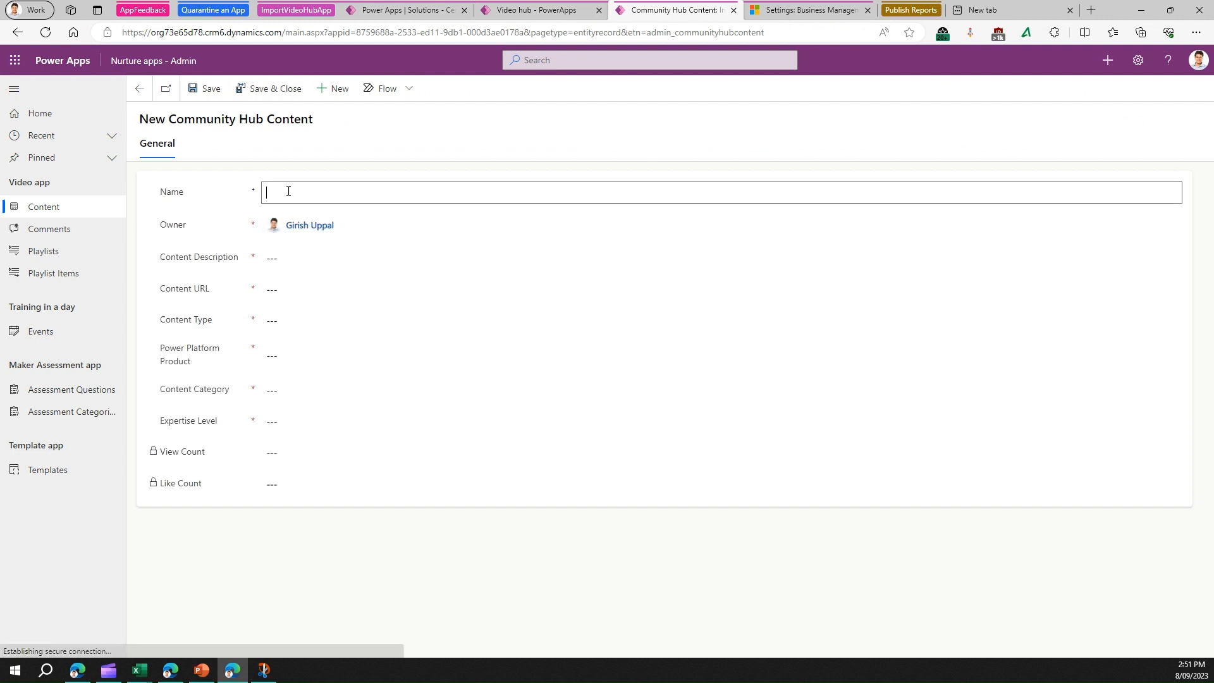
pyautogui.click(307, 257)
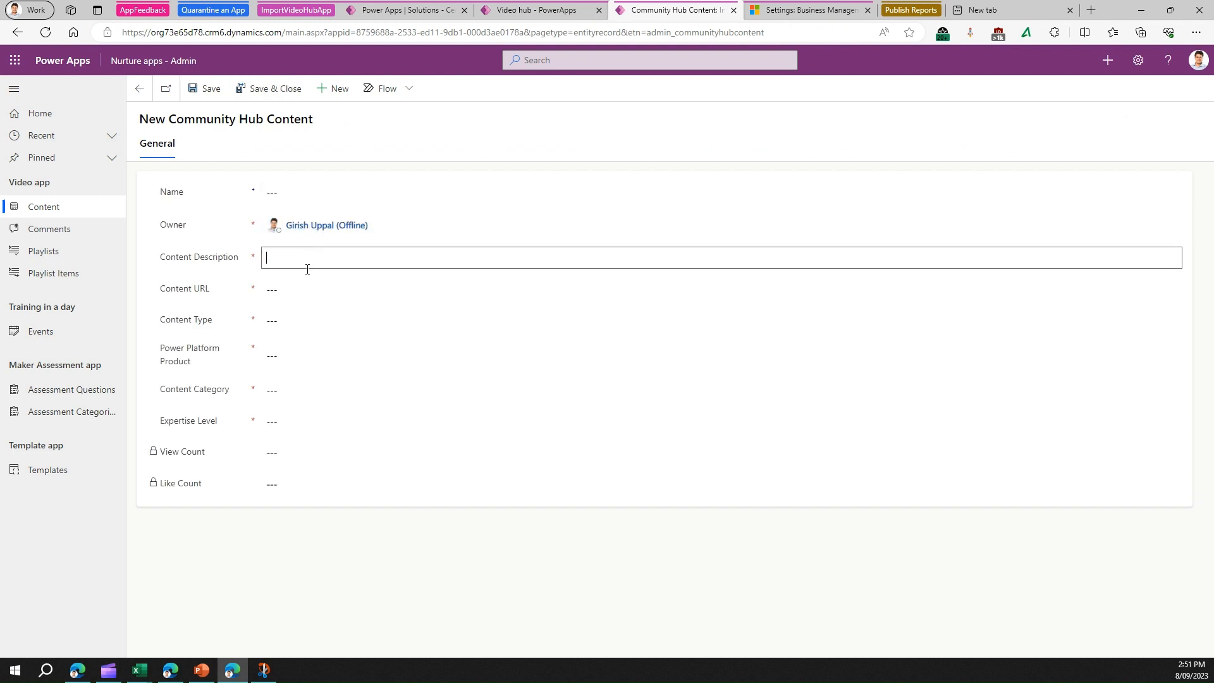
pyautogui.click(286, 297)
pyautogui.click(285, 340)
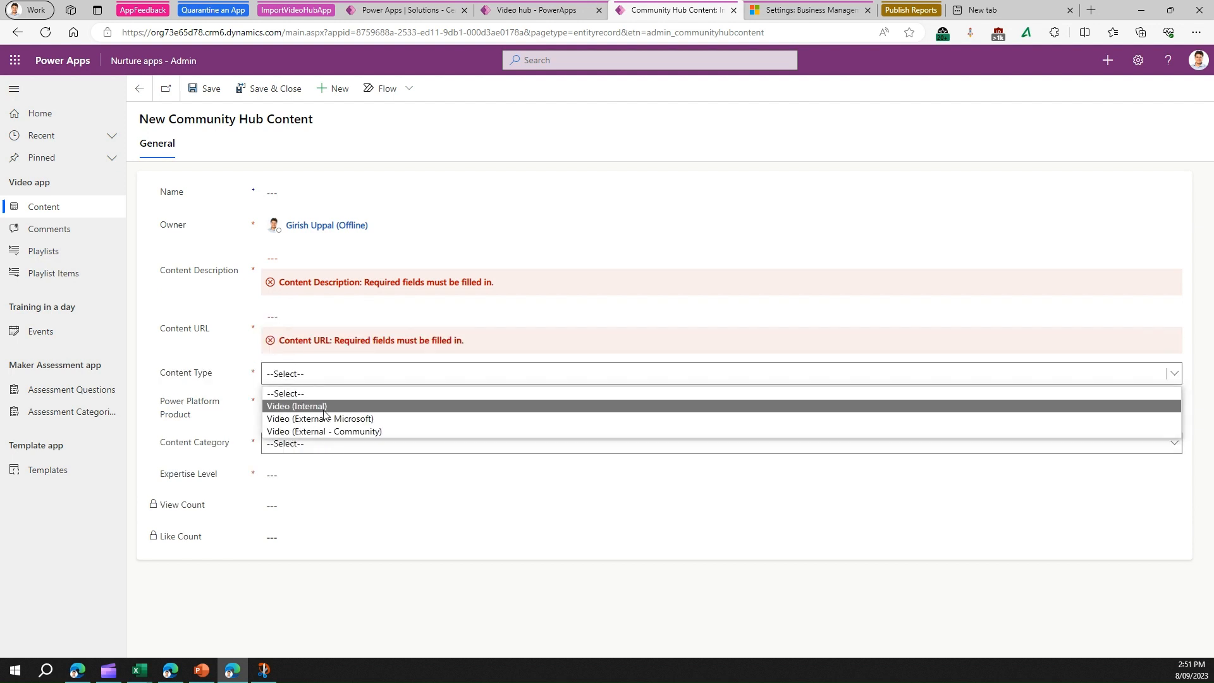
# Step: Review the Power Platform Product, Content Category and Expertise Level options without choosing any
pyautogui.click(341, 453)
pyautogui.click(307, 440)
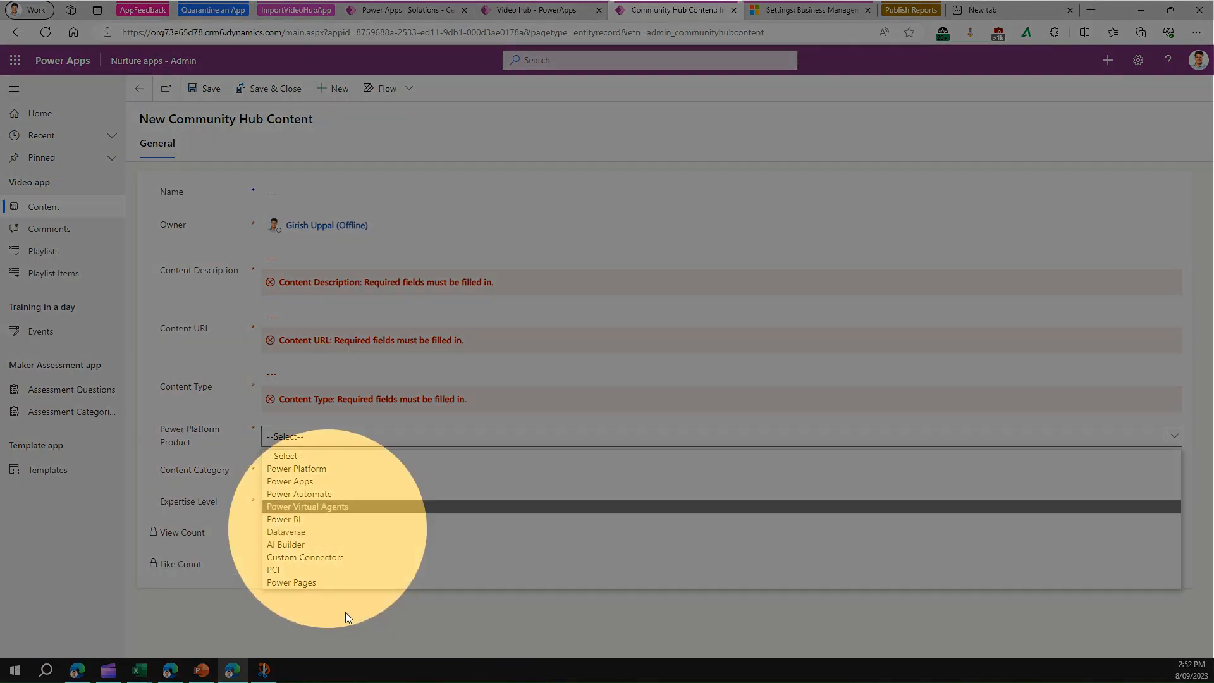
pyautogui.click(346, 616)
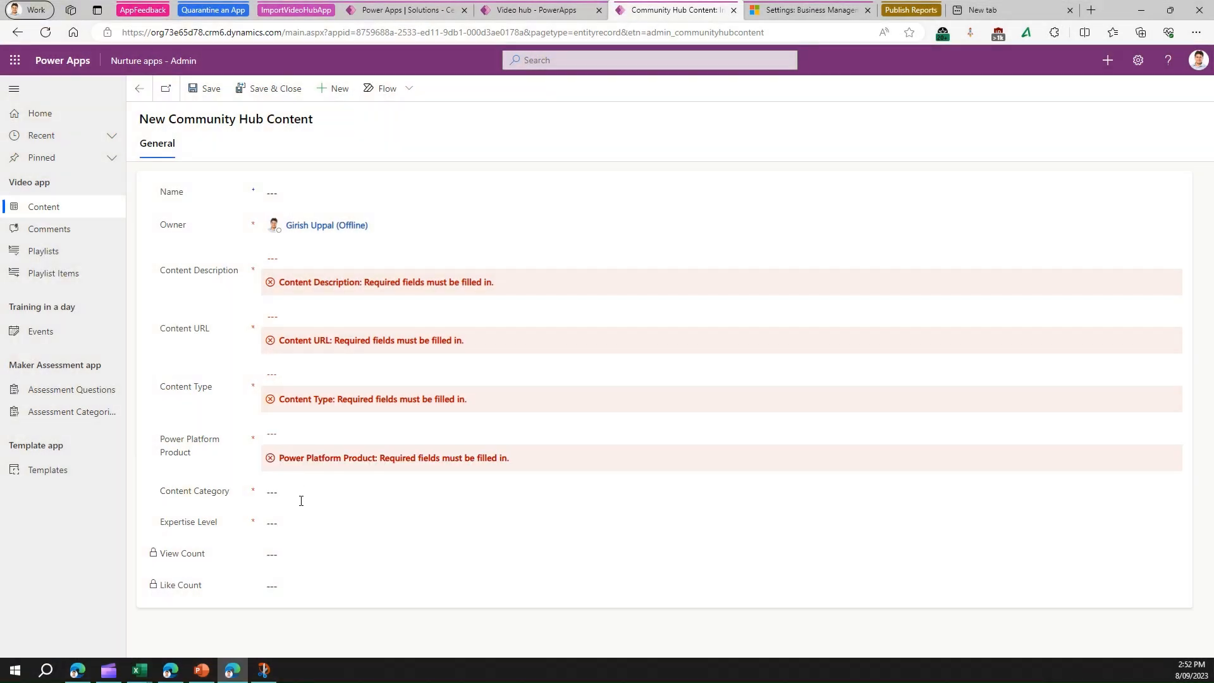
pyautogui.click(301, 499)
pyautogui.click(347, 627)
pyautogui.click(300, 552)
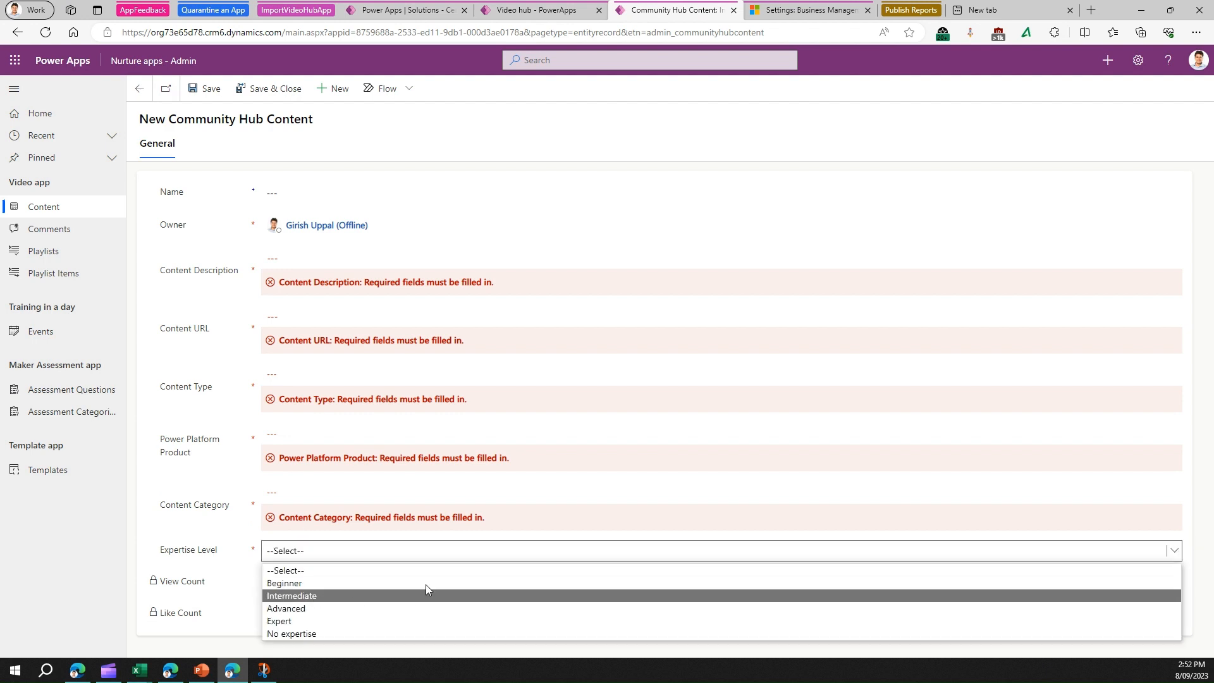
pyautogui.click(107, 552)
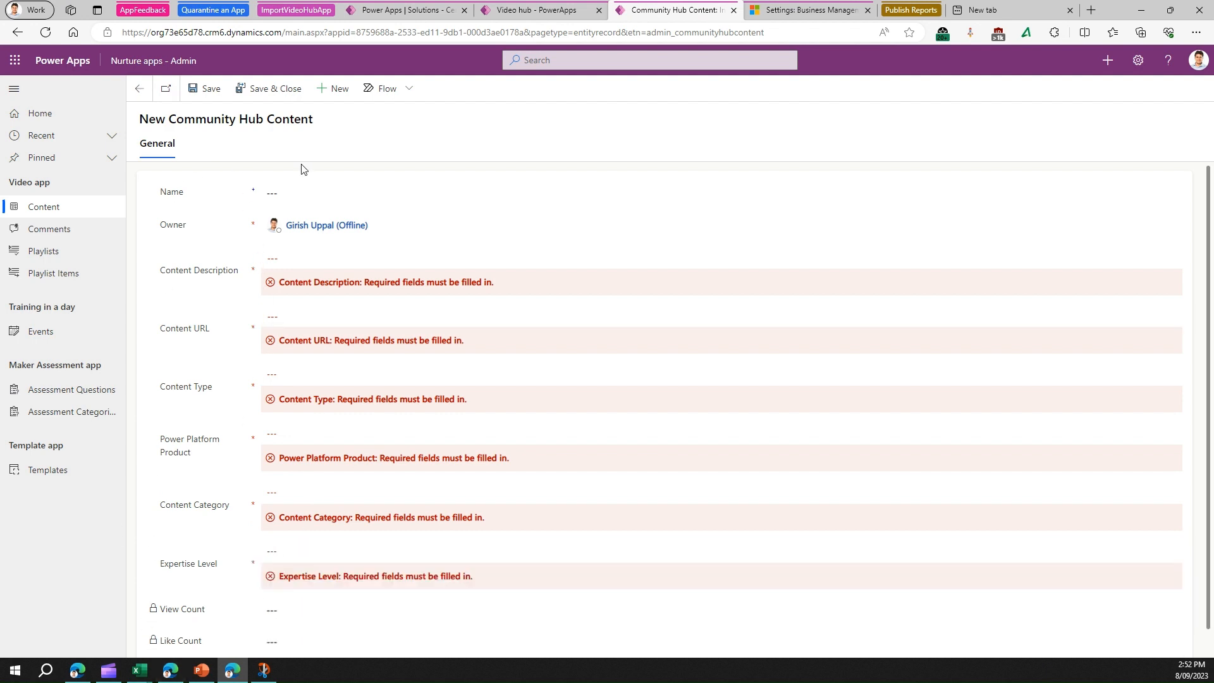
pyautogui.moveTo(143, 673)
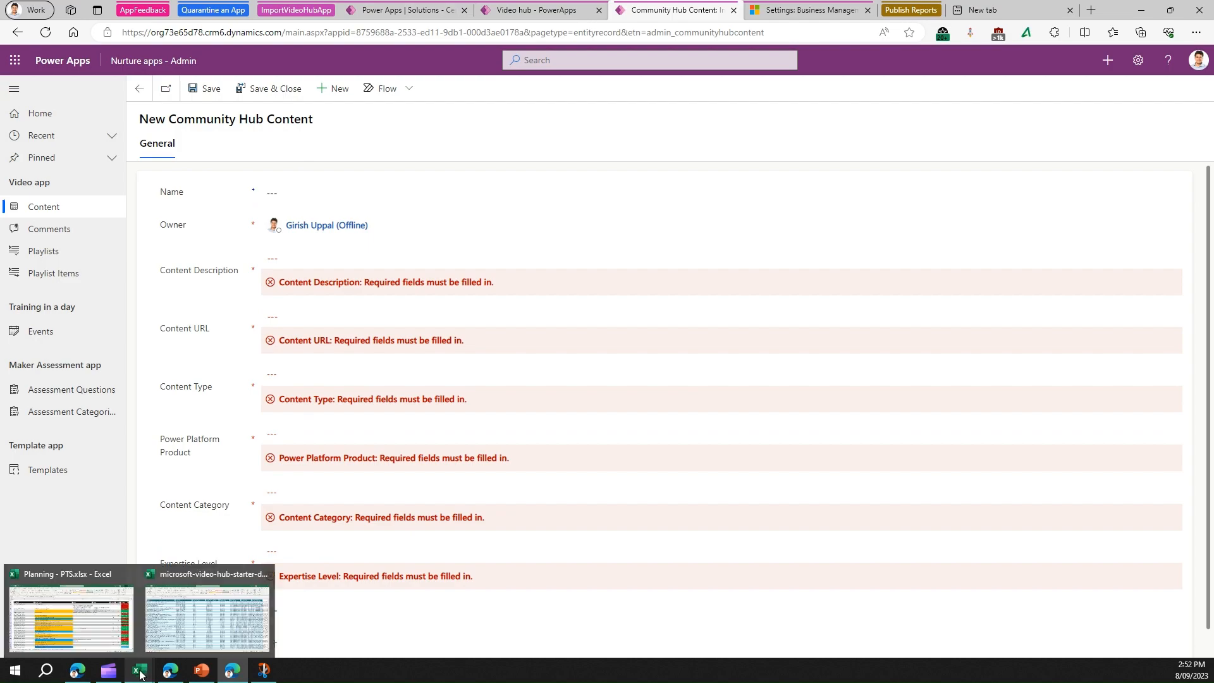
pyautogui.click(209, 607)
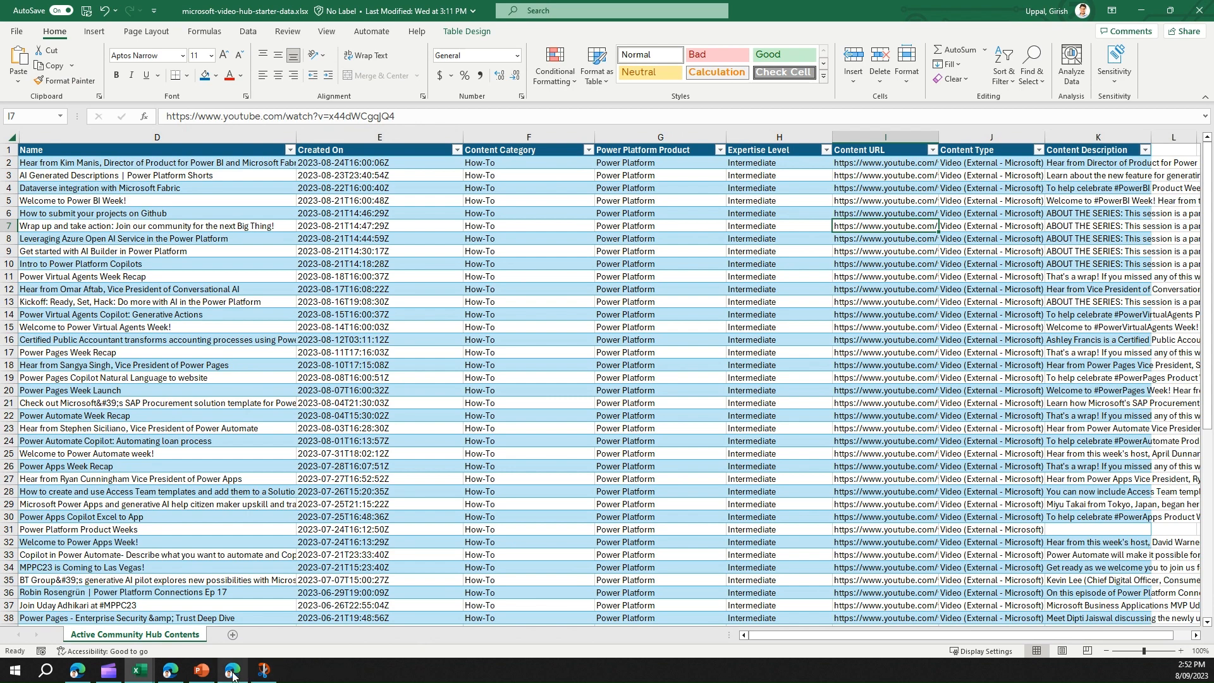
pyautogui.moveTo(233, 675)
pyautogui.click(256, 616)
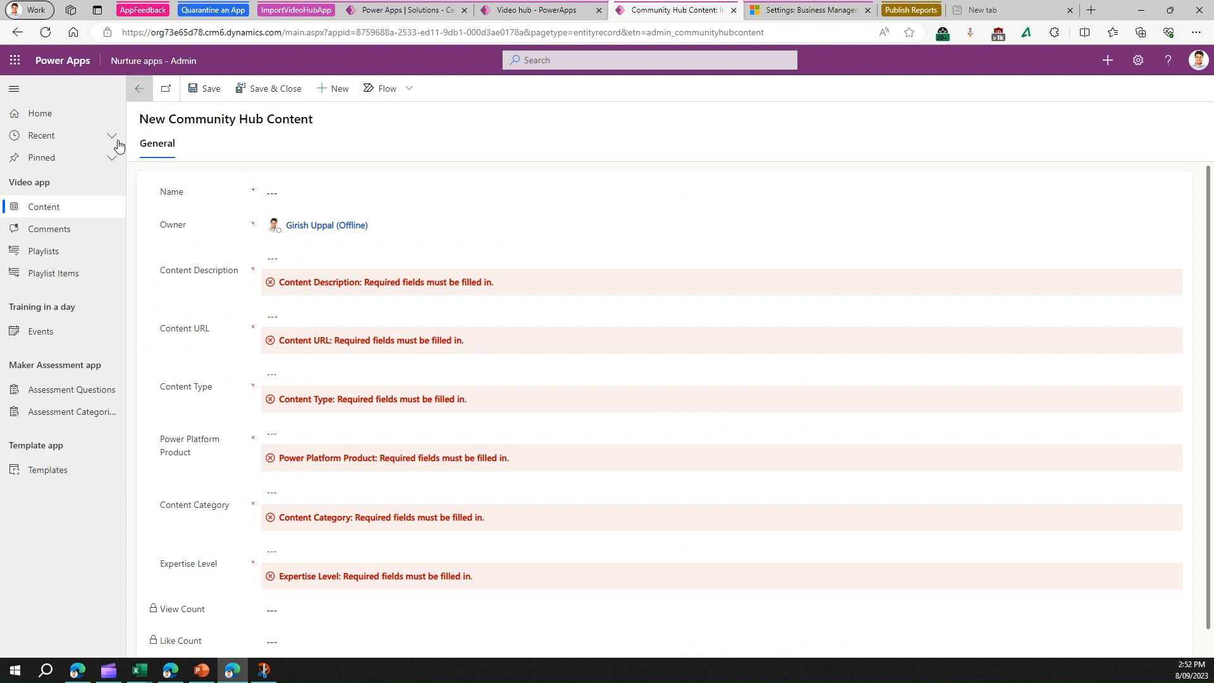
# Step: Leave the blank form and choose microsoft-video-hub-starter-data.xlsx in Import from Excel
pyautogui.click(64, 207)
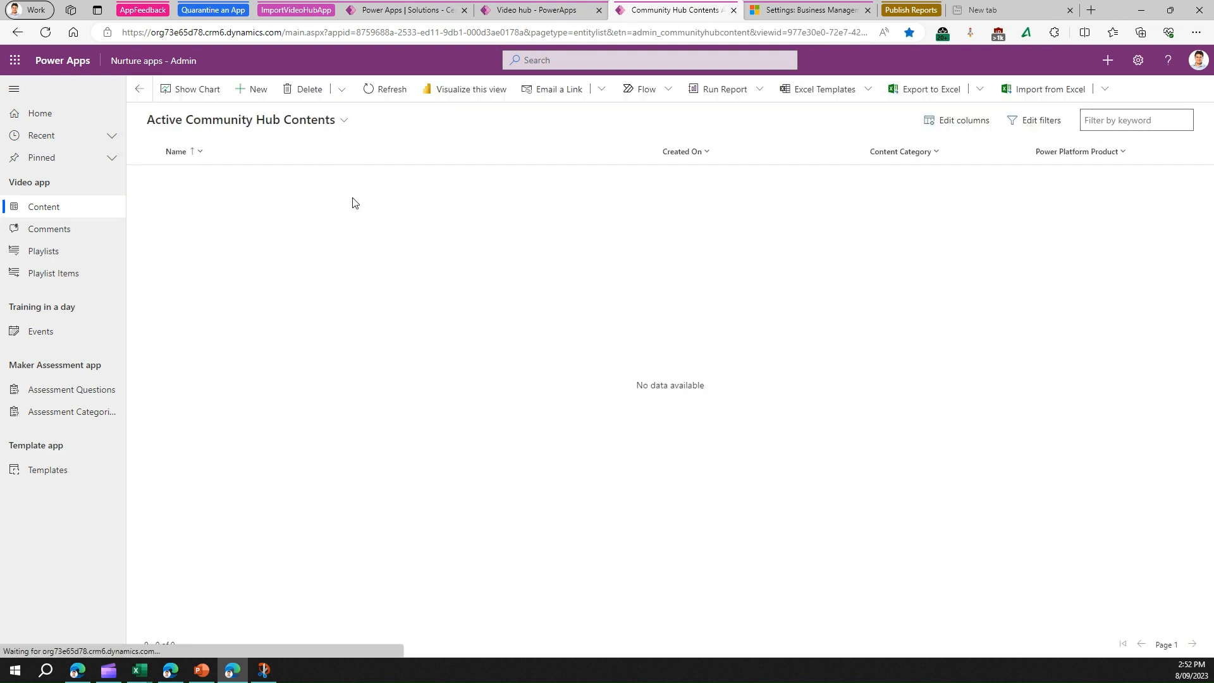
pyautogui.click(1075, 90)
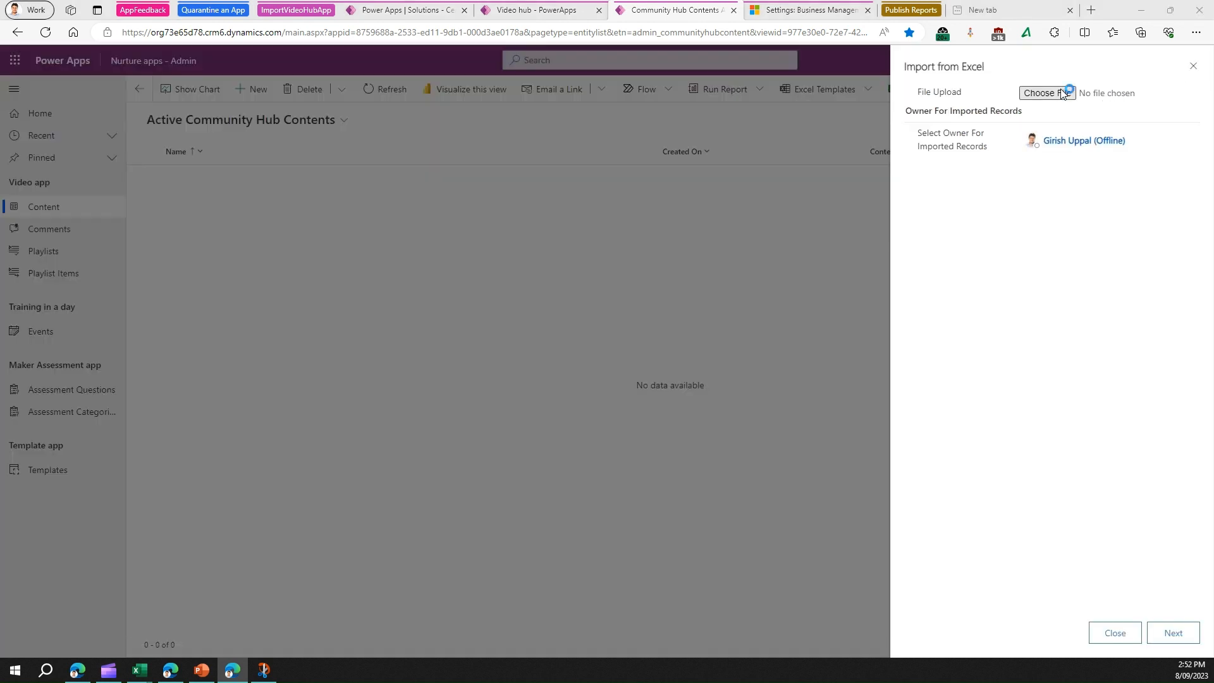
pyautogui.click(1063, 92)
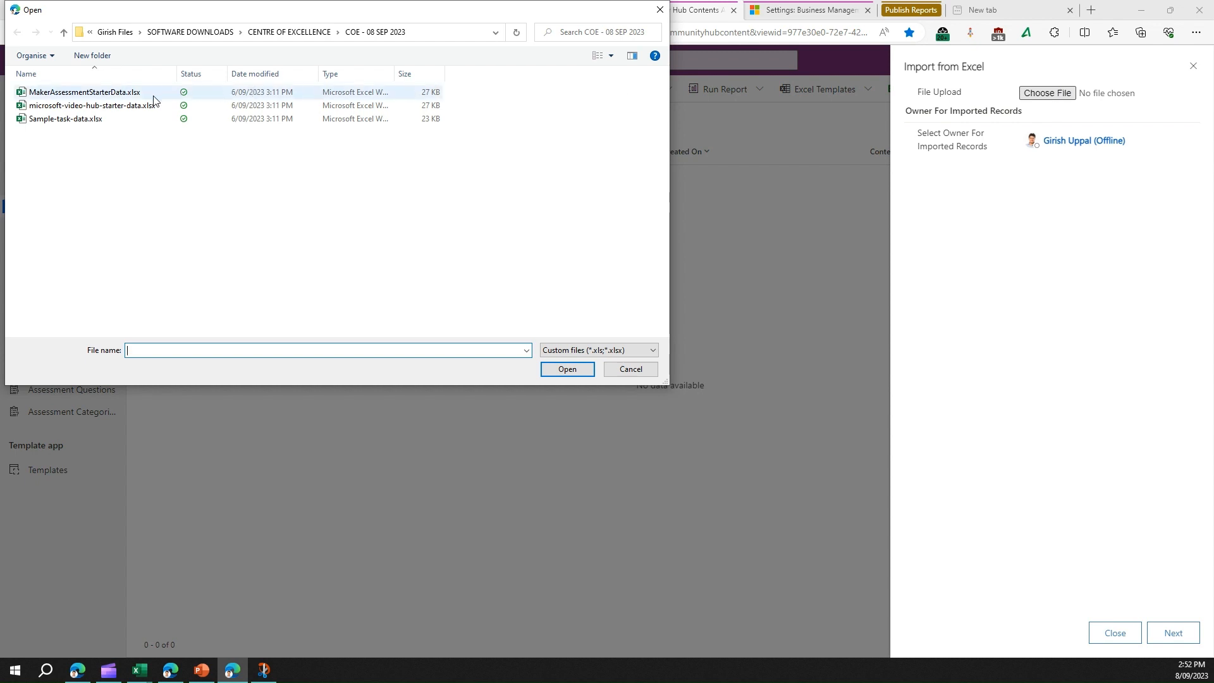
pyautogui.click(121, 105)
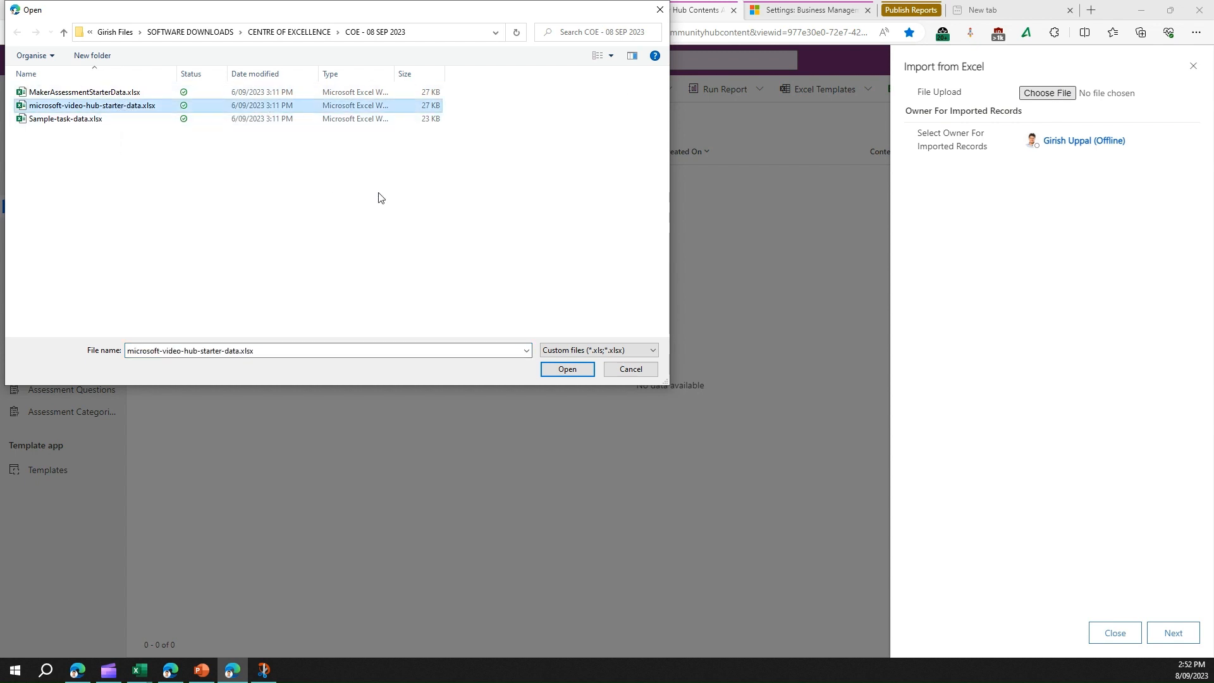
pyautogui.click(568, 370)
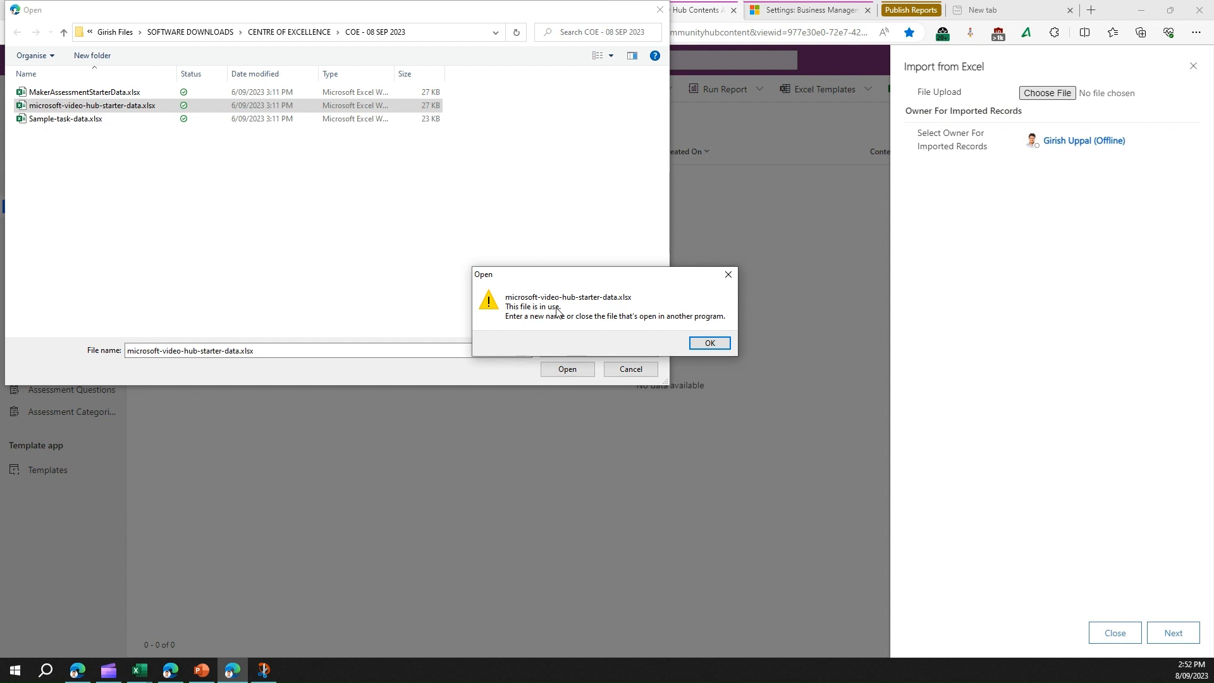
# Step: Close the workbook's open Excel copy, dismiss the in-use warning, and reselect the file
pyautogui.moveTo(140, 669)
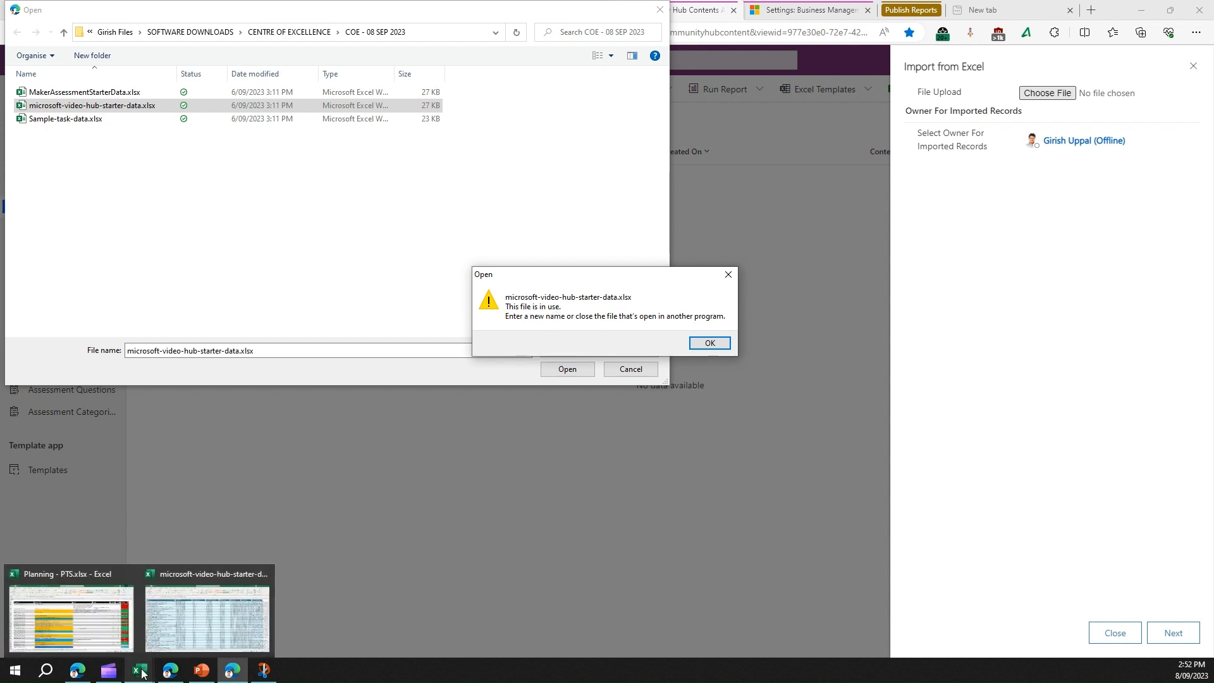
pyautogui.click(265, 579)
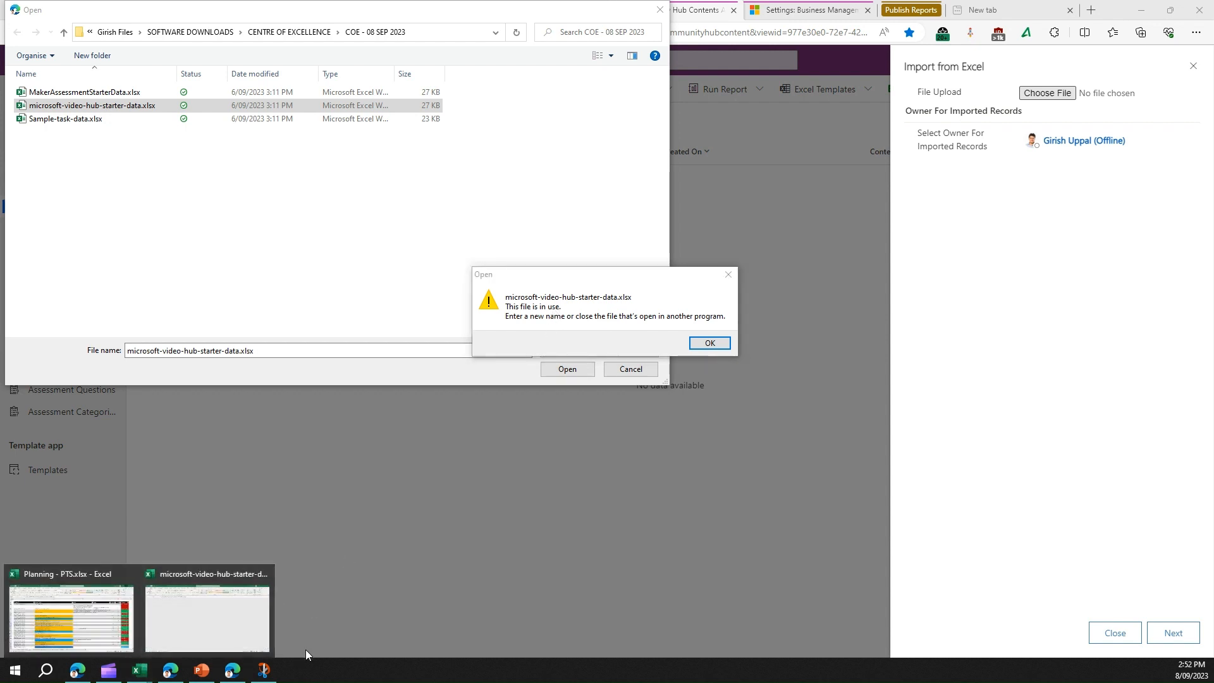
pyautogui.click(709, 343)
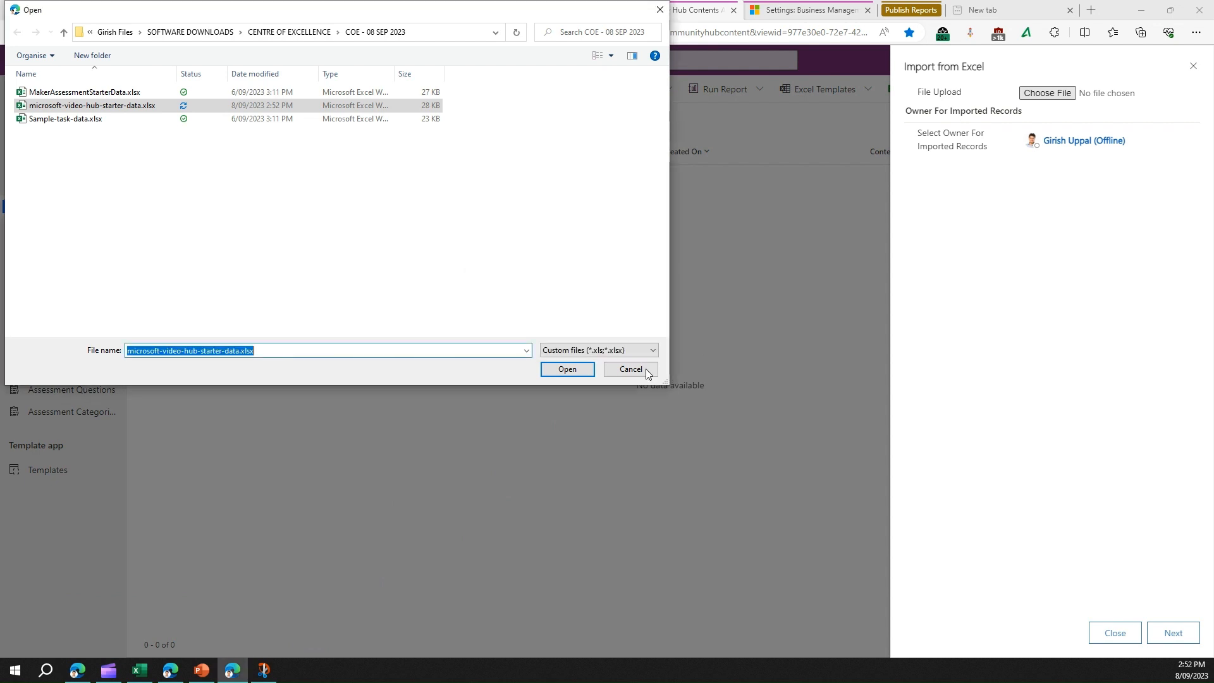
pyautogui.click(572, 370)
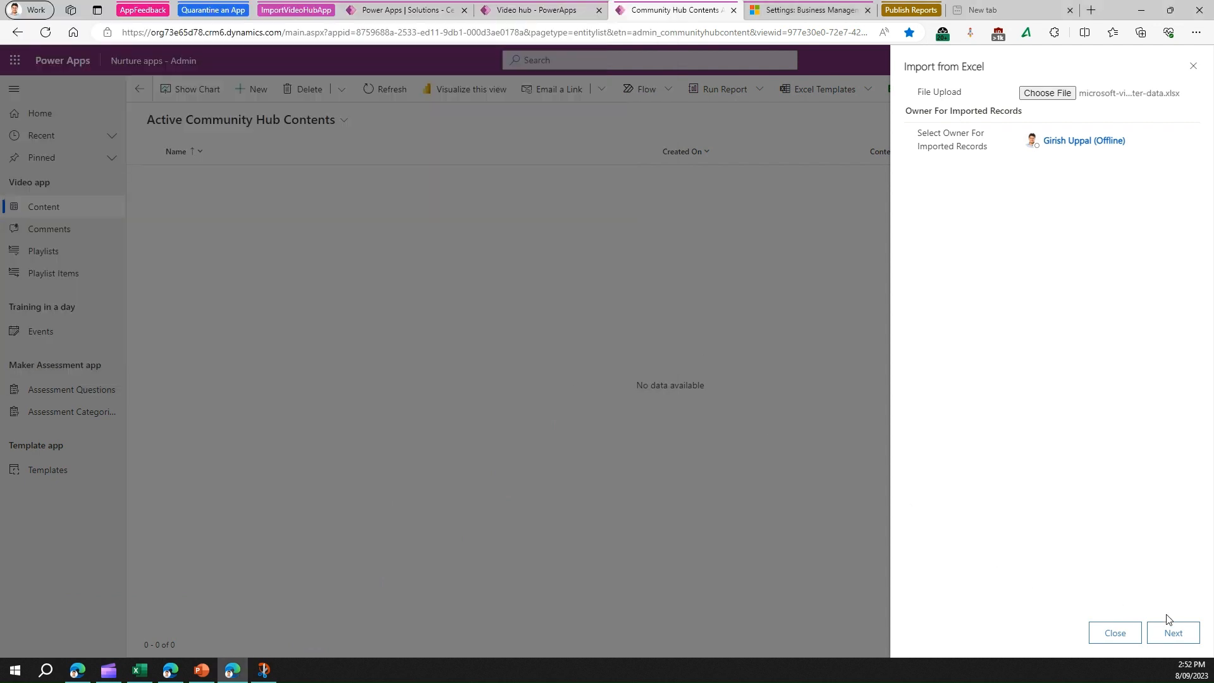
# Step: Submit the starter data import and switch to the Settings page to check System Jobs
pyautogui.click(1177, 636)
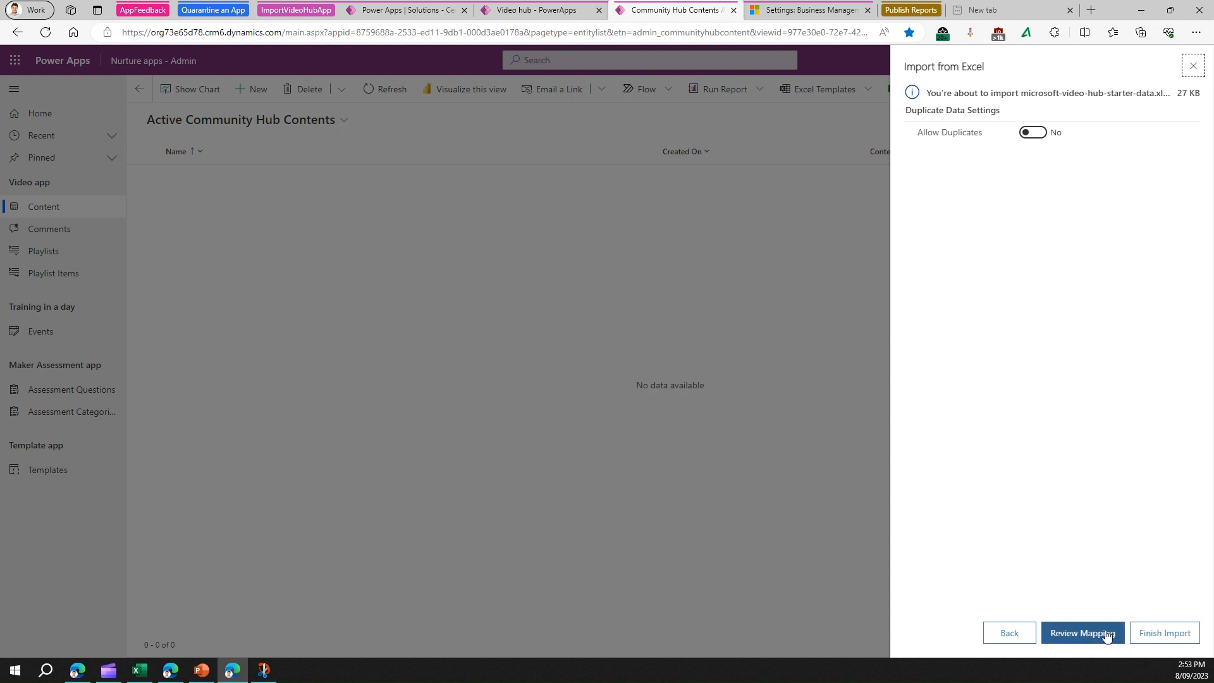
pyautogui.click(1155, 634)
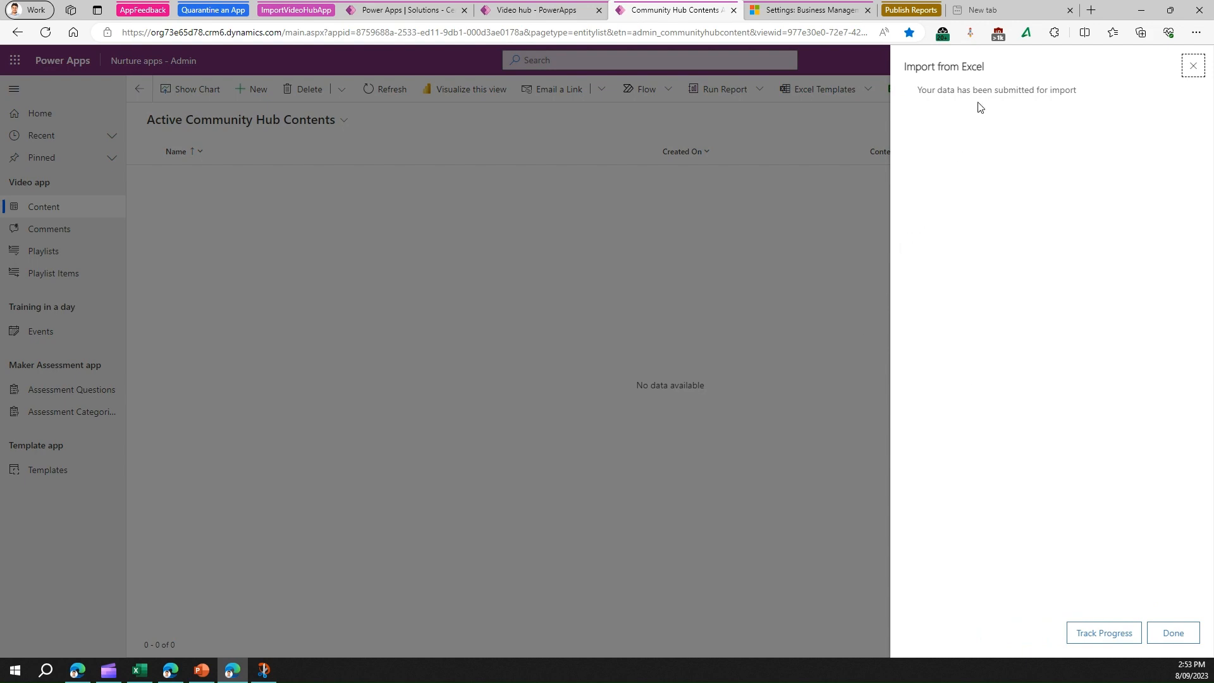
pyautogui.click(798, 11)
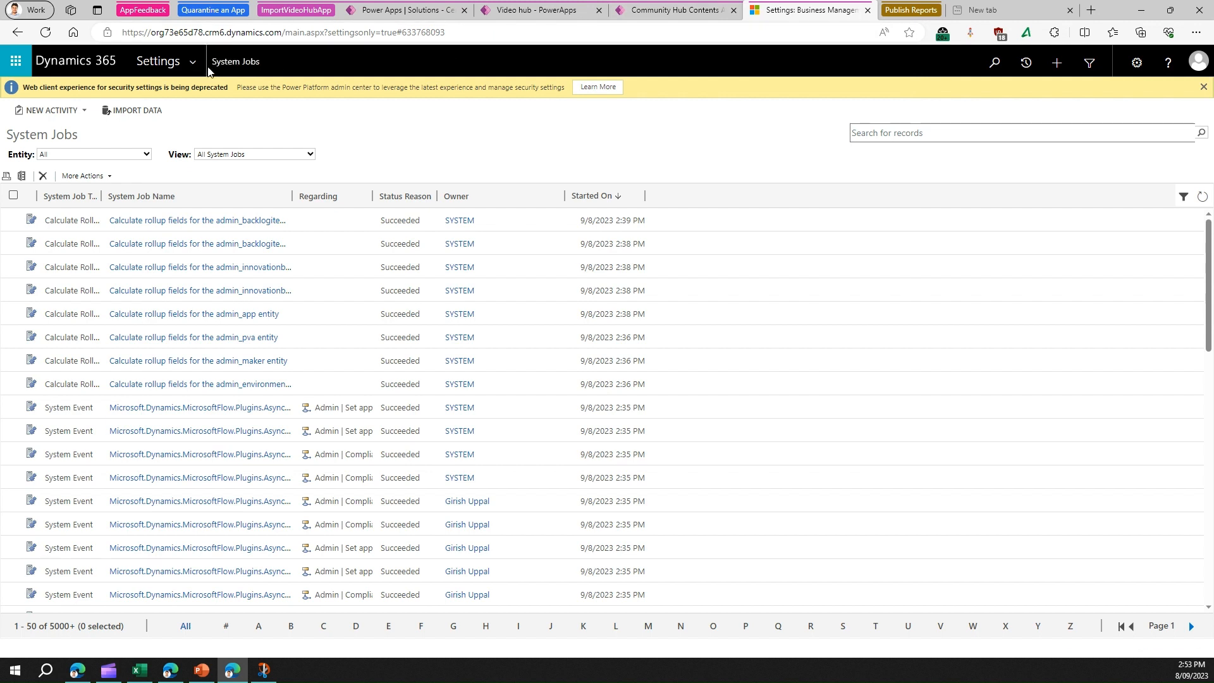
# Step: Confirm the import jobs succeeded in System Jobs, then return to Community Hub Contents
pyautogui.click(194, 63)
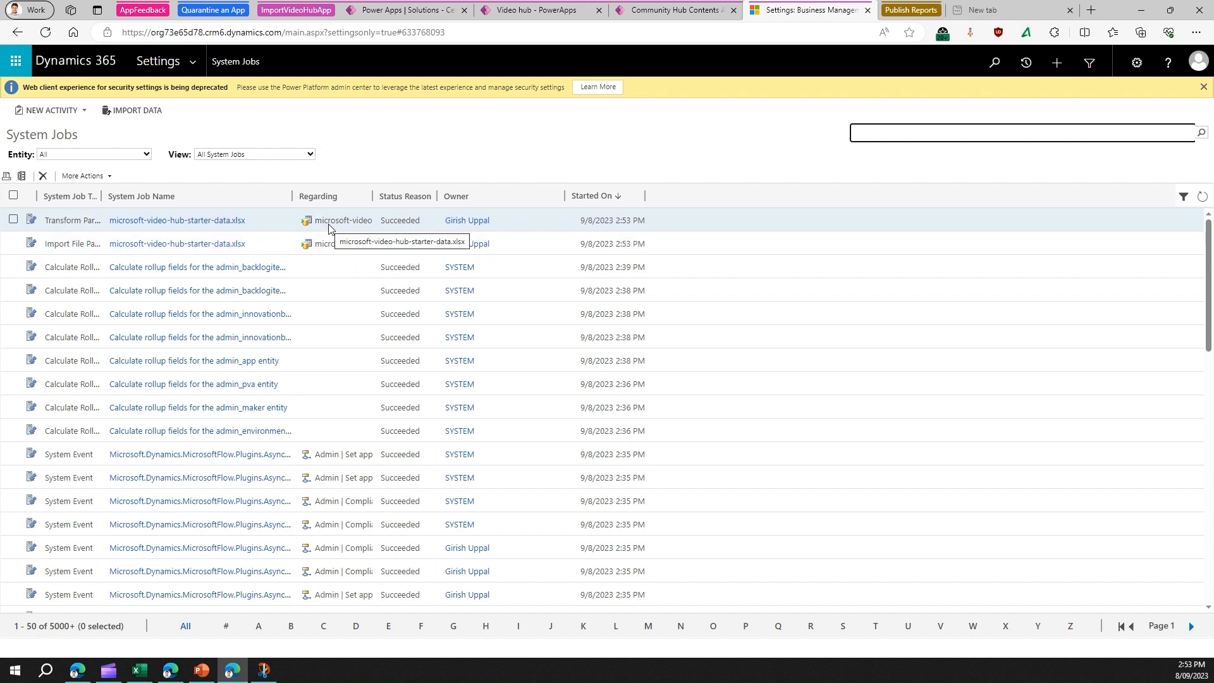
pyautogui.click(664, 11)
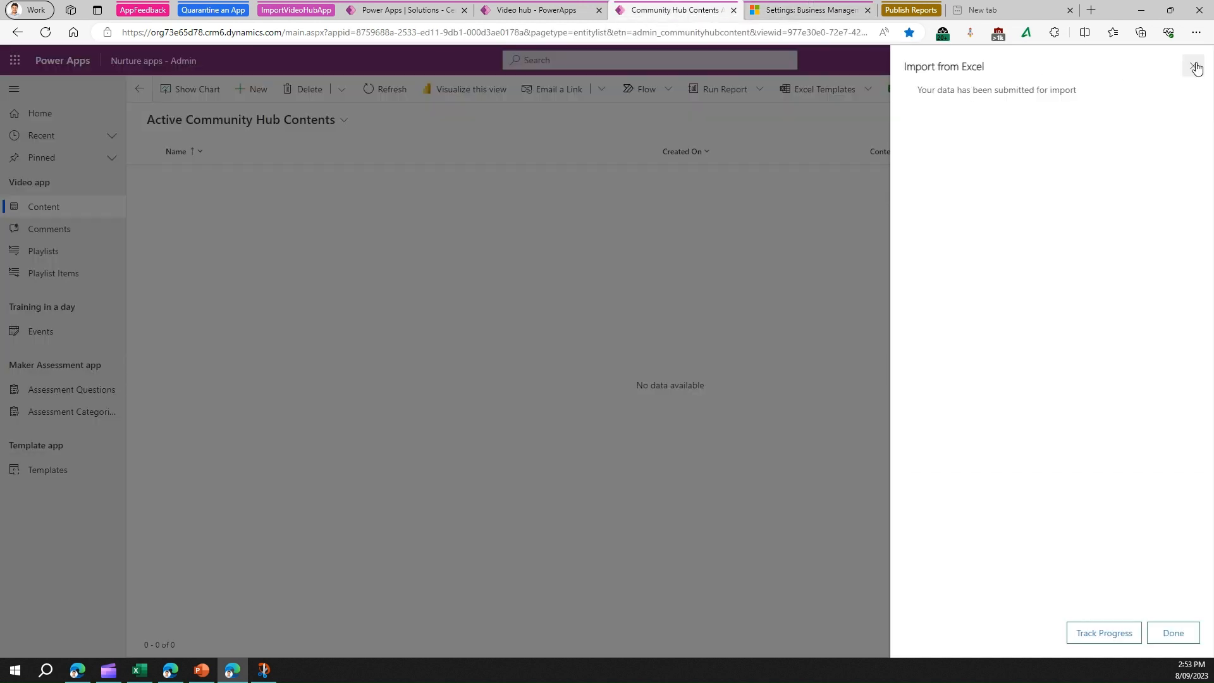
# Step: Refresh the list to reveal 62 imported records and preview 'Dataverse integration with Microsoft Fabric'
pyautogui.click(1184, 637)
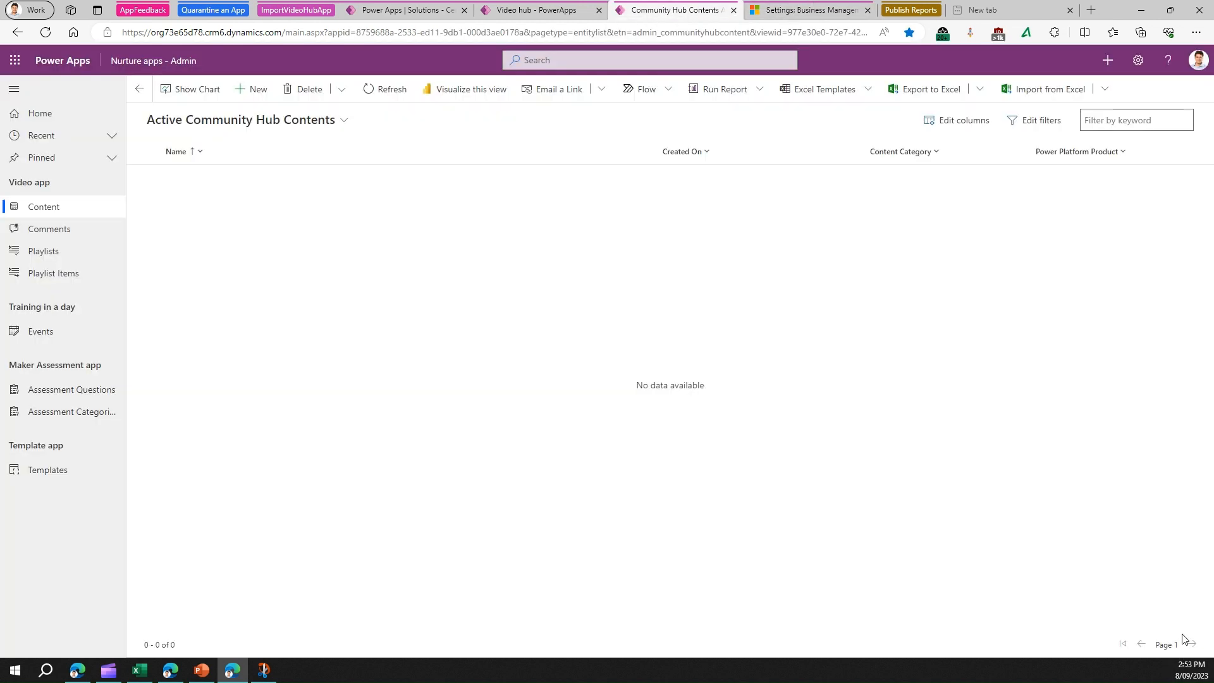
pyautogui.click(391, 95)
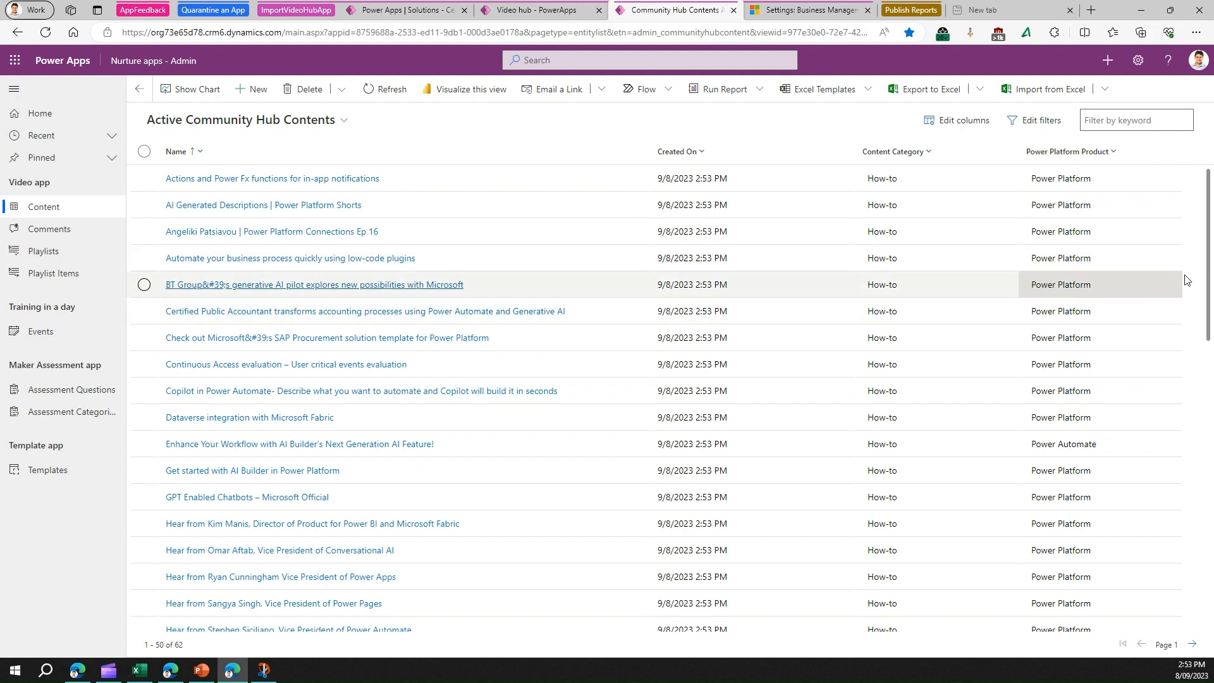
pyautogui.moveTo(1212, 241); pyautogui.dragTo(1212, 486)
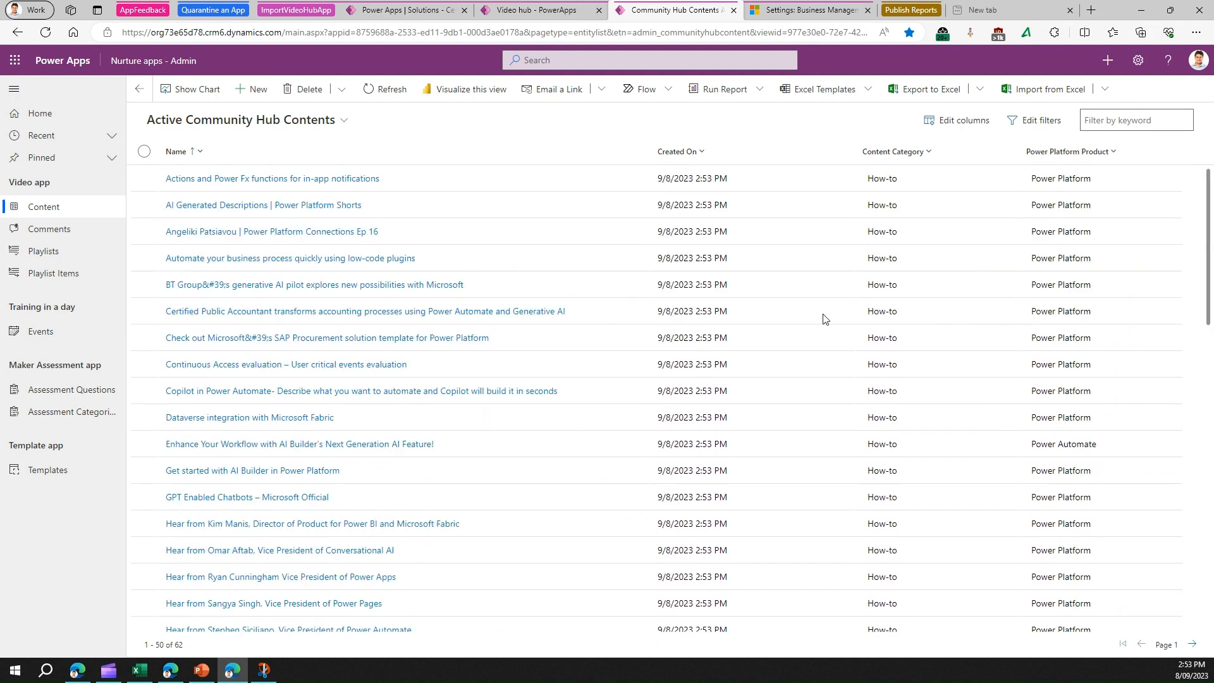
pyautogui.click(280, 420)
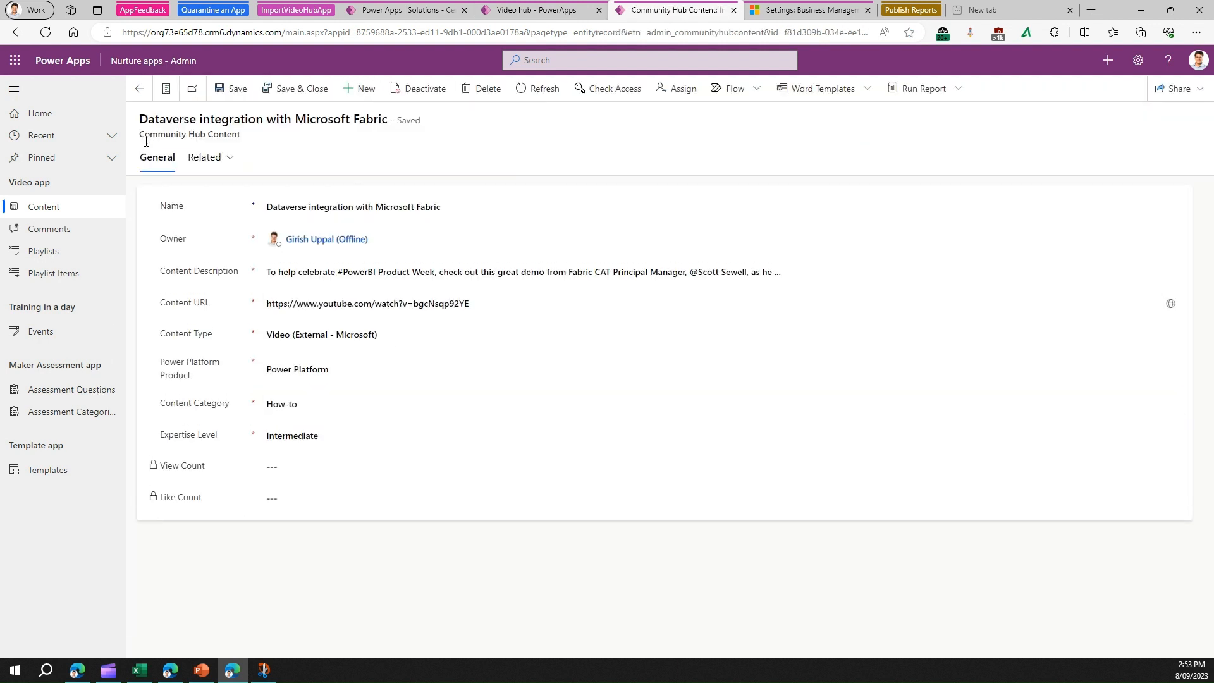
pyautogui.click(78, 208)
# Step: Reload the Video hub app and scroll through the newly imported video gallery
pyautogui.click(537, 9)
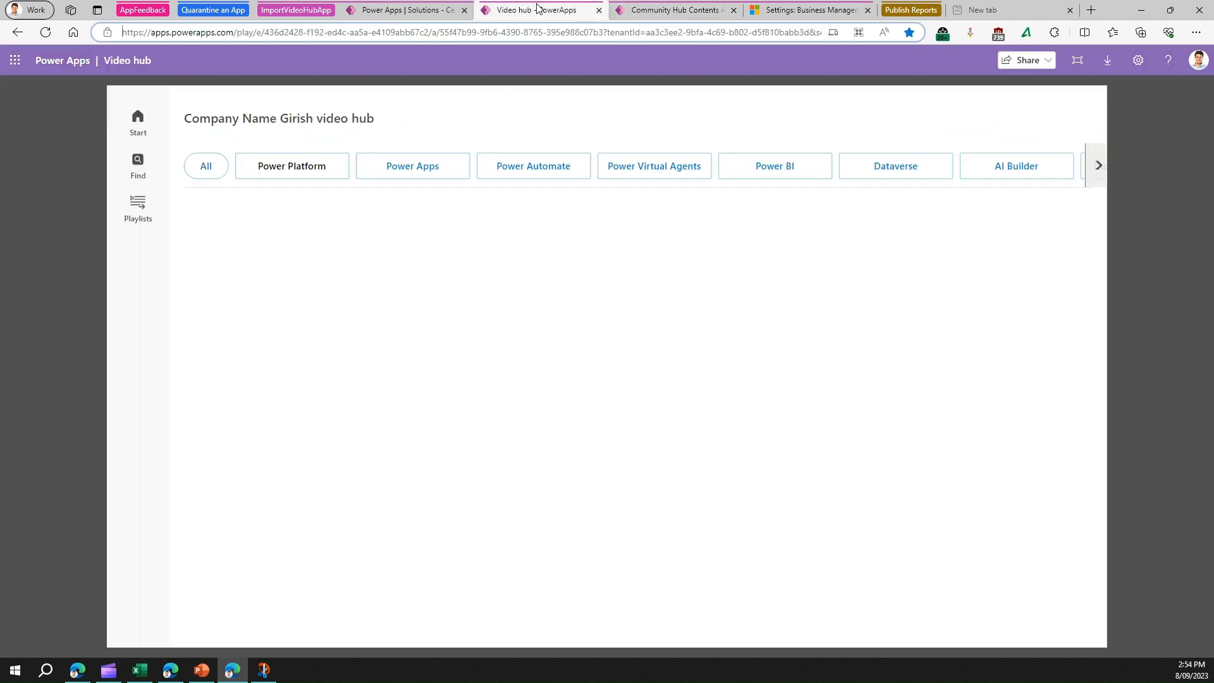
pyautogui.click(45, 33)
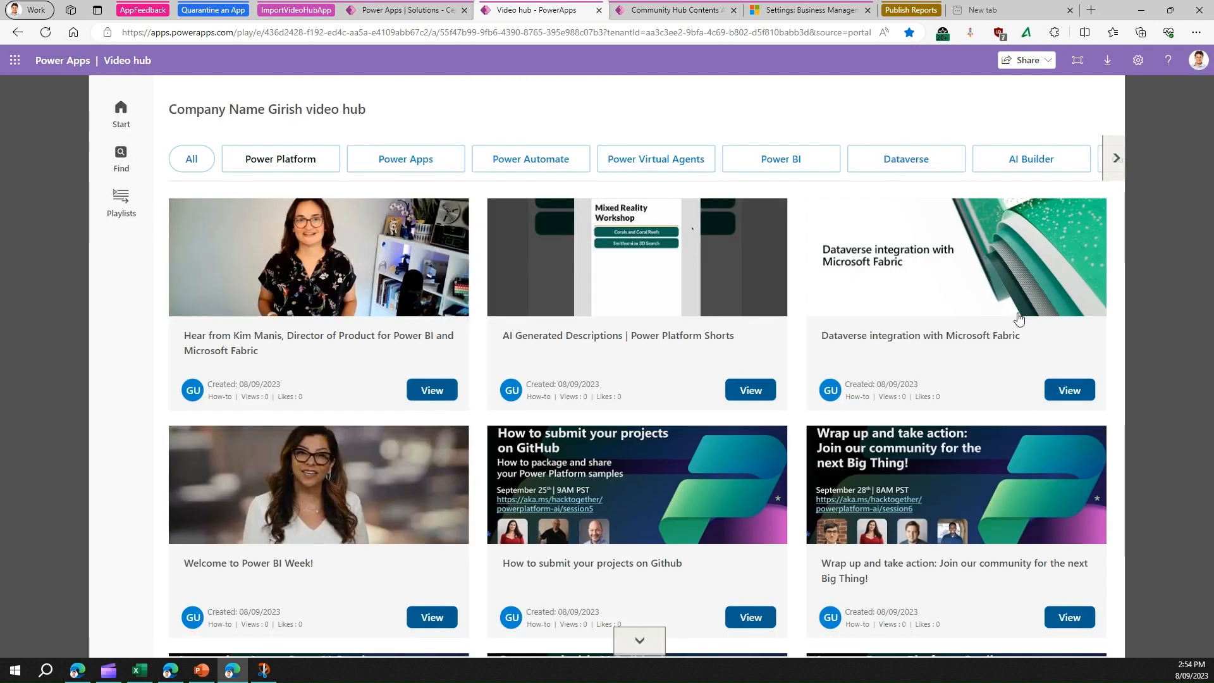
pyautogui.scroll(-5, 1018, 318)
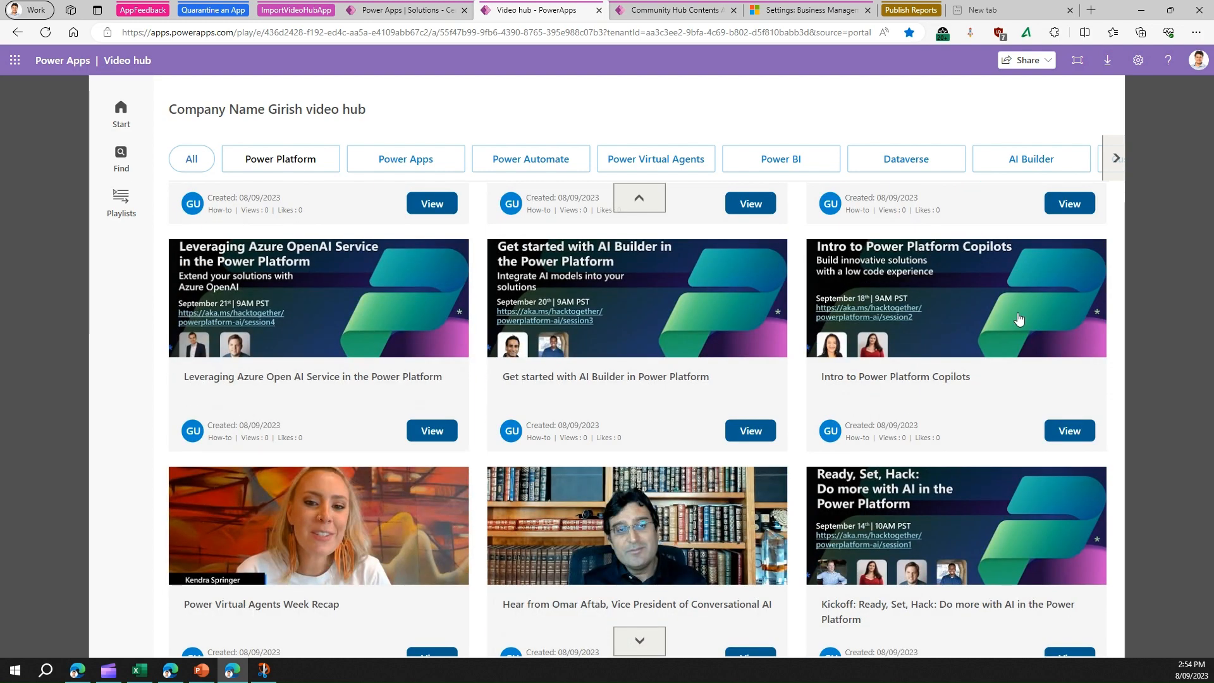
pyautogui.scroll(-5, 1018, 318)
pyautogui.scroll(-5, 1018, 318)
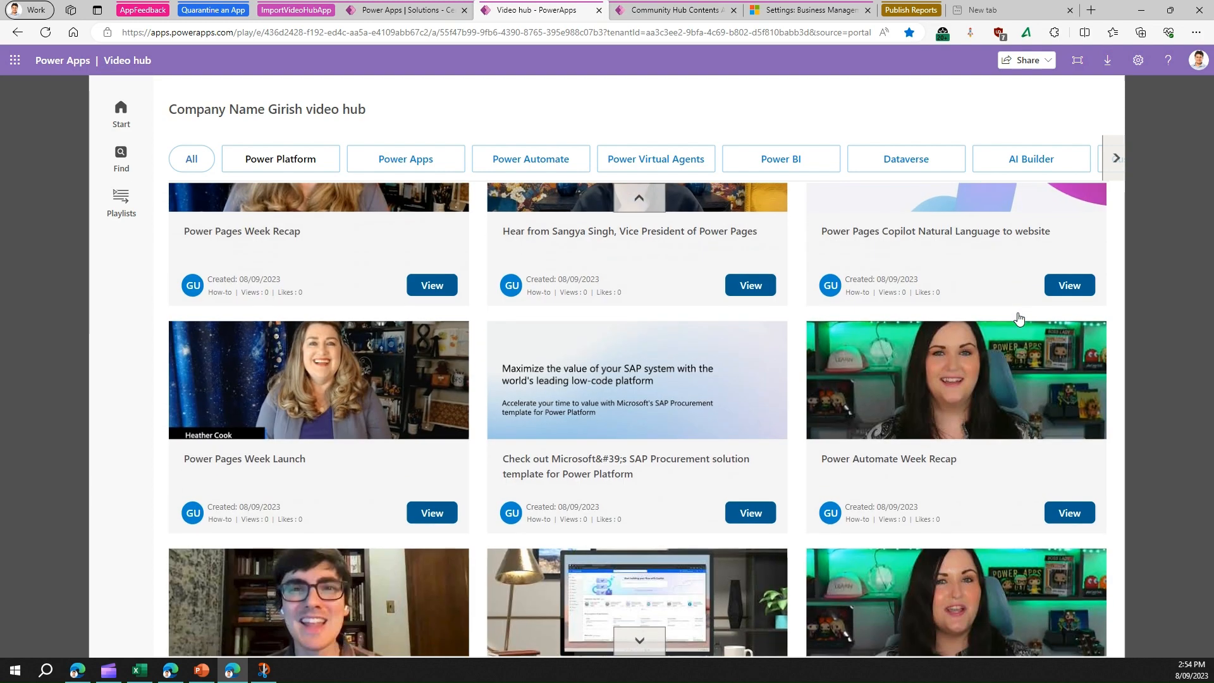
pyautogui.scroll(-6, 1017, 318)
pyautogui.scroll(-10, 1019, 319)
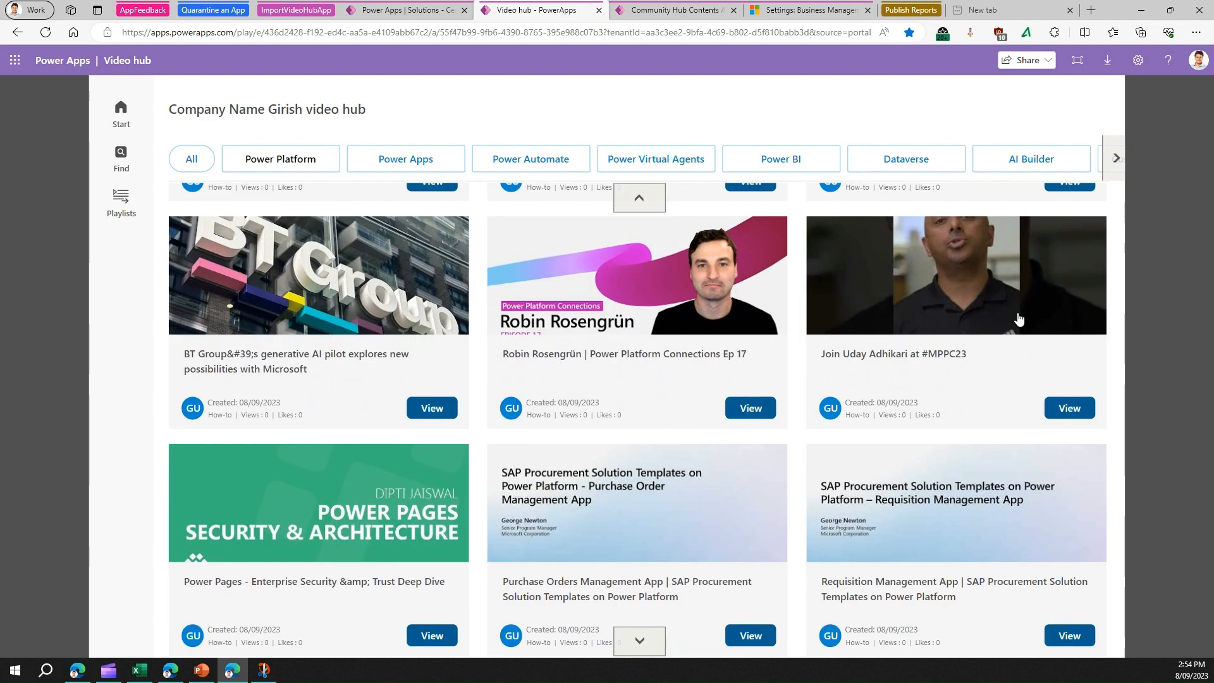
pyautogui.scroll(-8, 1019, 318)
pyautogui.scroll(-5, 740, 320)
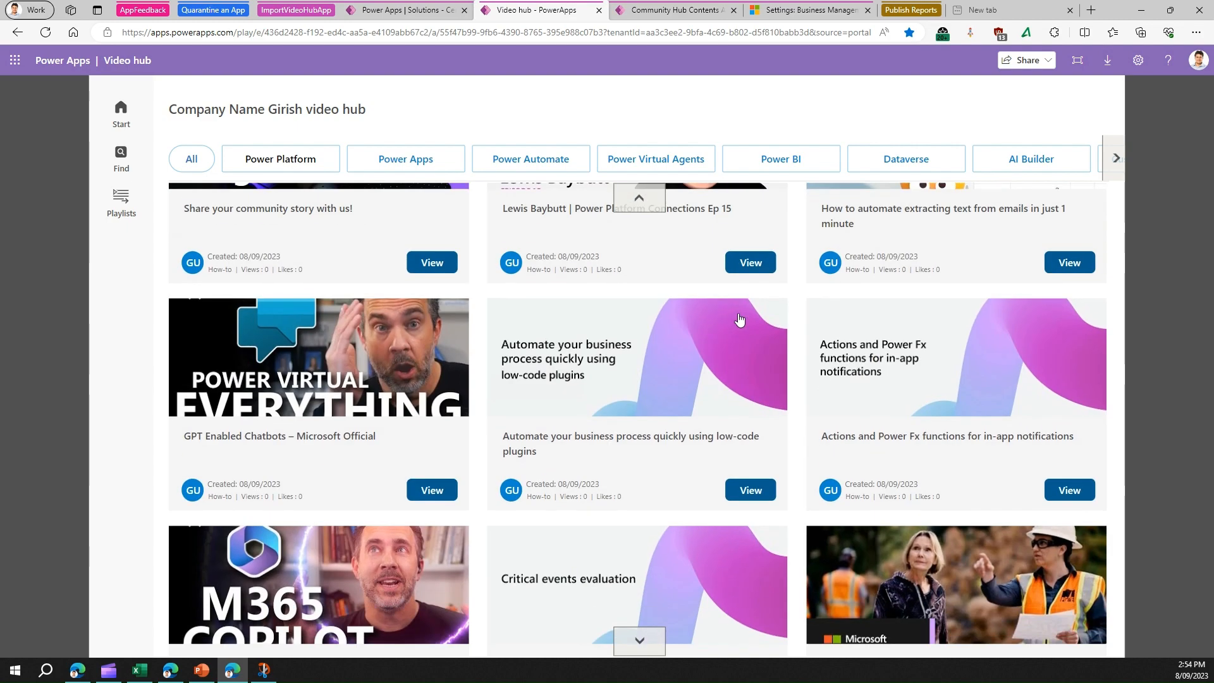
pyautogui.scroll(-5, 551, 314)
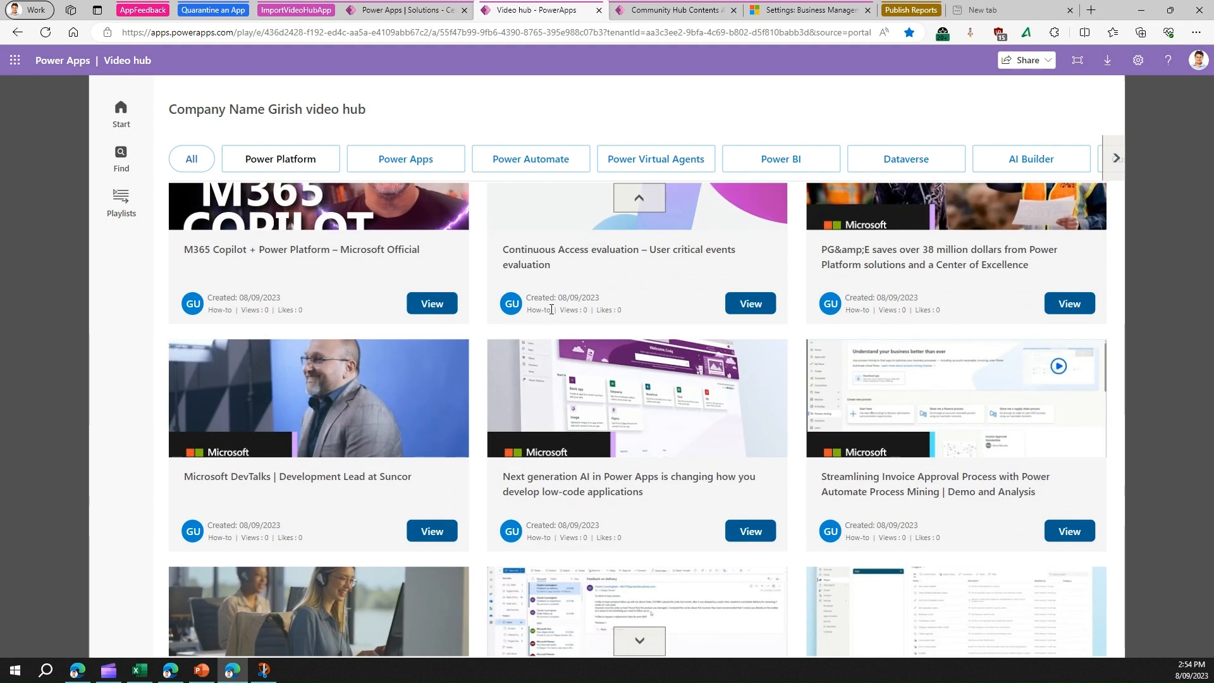
# Step: View the Microsoft DevTalks video's details, then return to the Community Hub Contents list
pyautogui.click(432, 531)
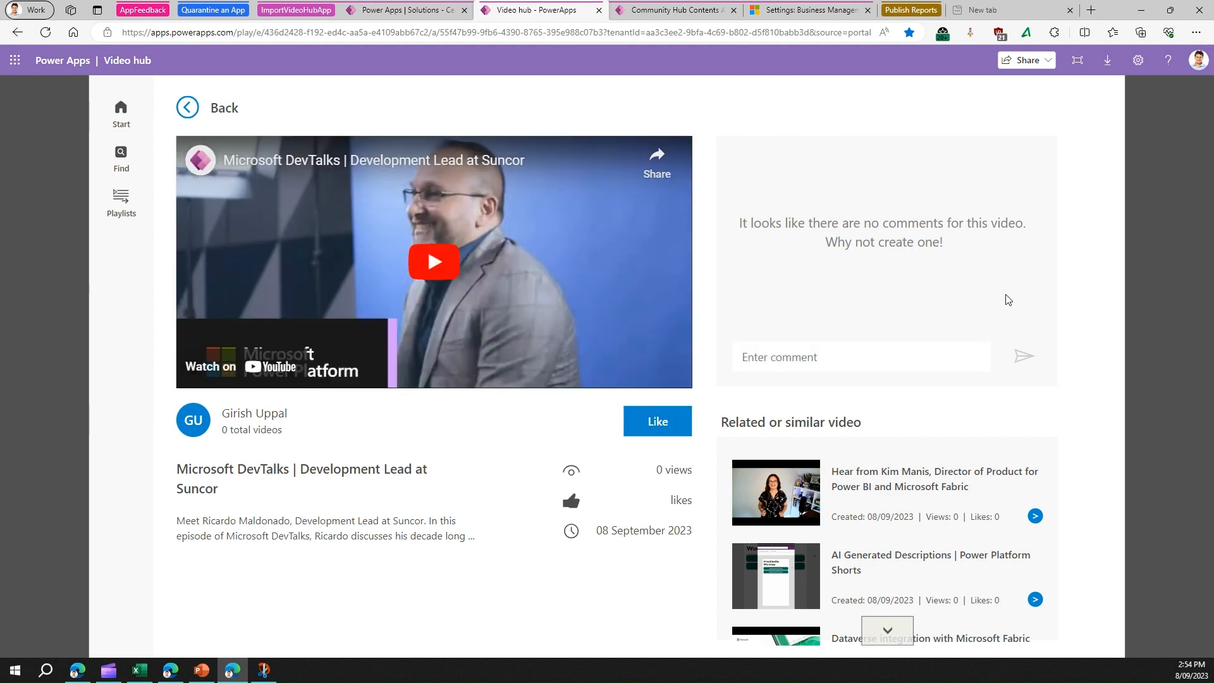
pyautogui.scroll(-10, 909, 517)
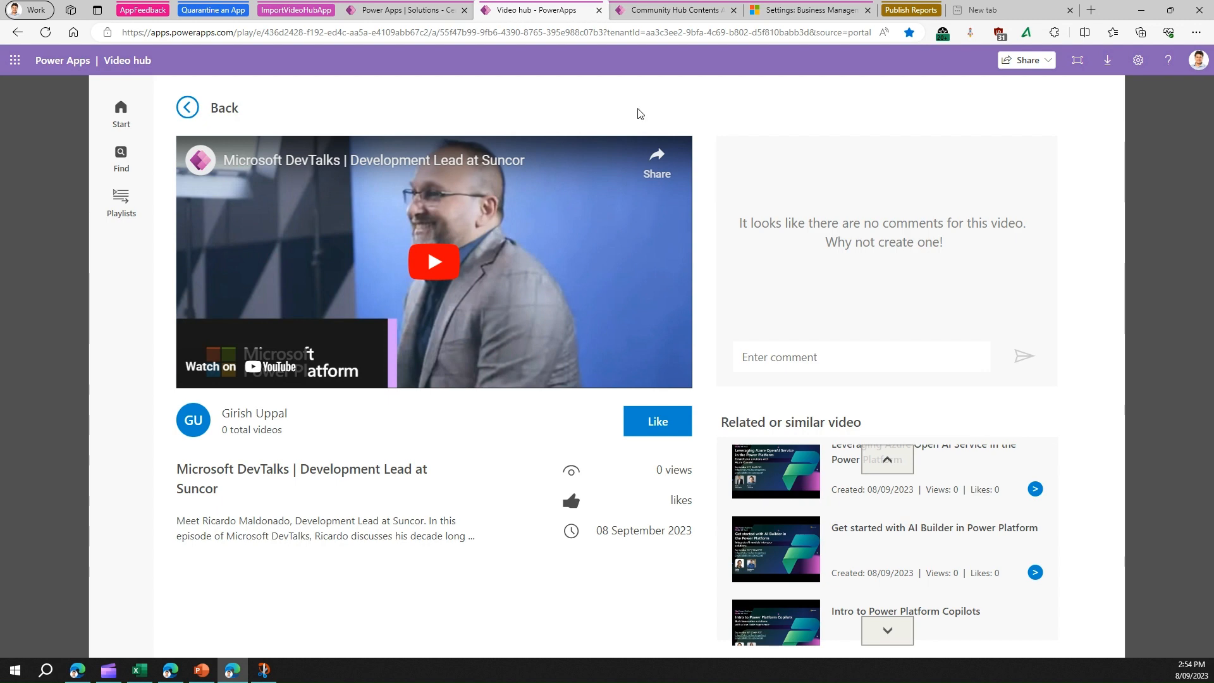
pyautogui.click(676, 9)
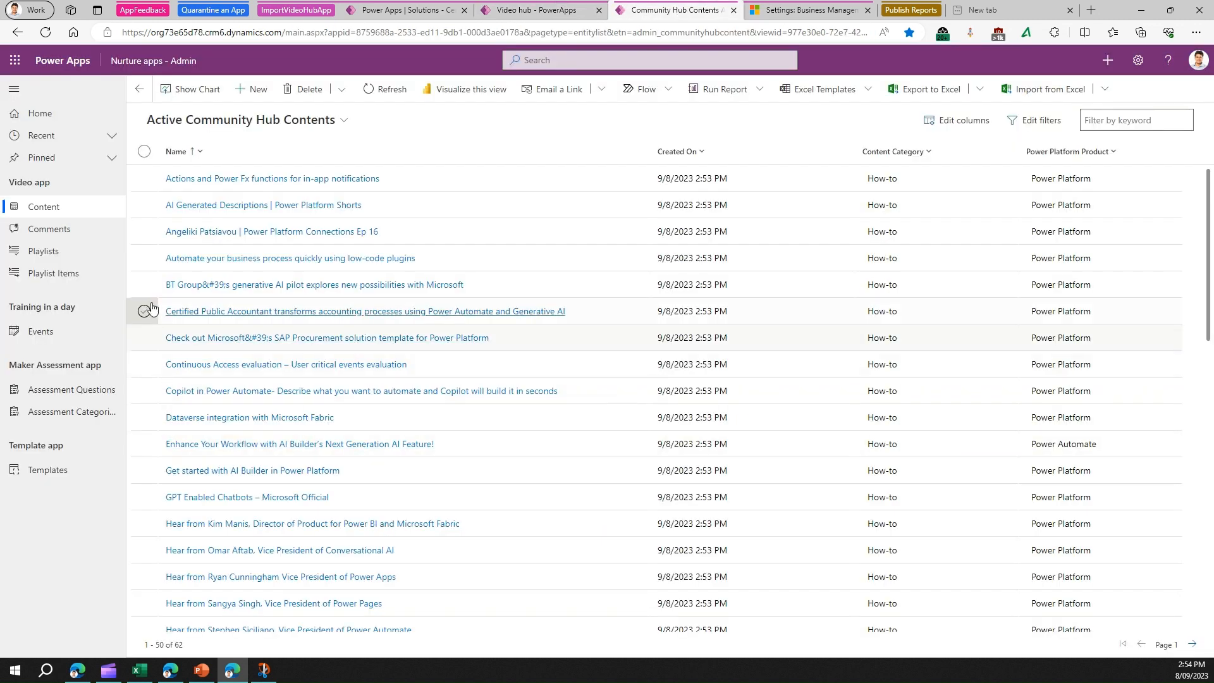